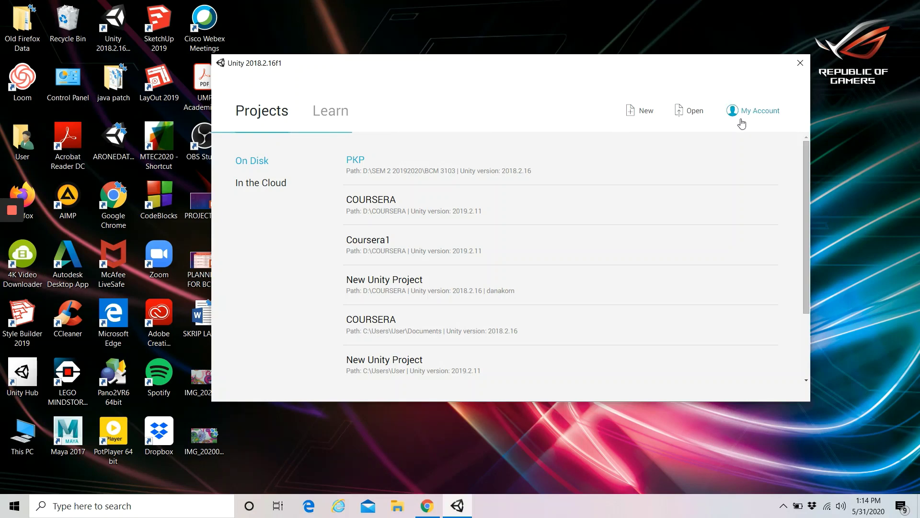
# Start a new project with the 3D template and name it myAR
pyautogui.click(643, 112)
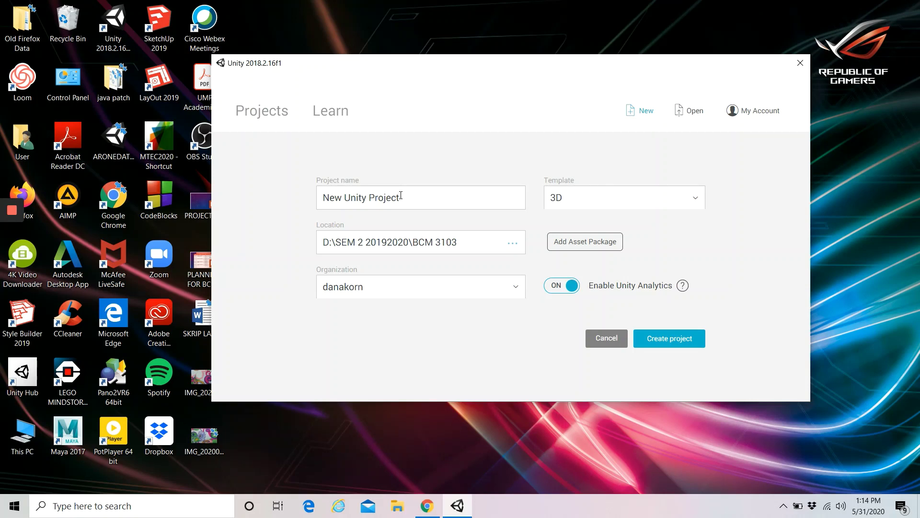
pyautogui.click(693, 201)
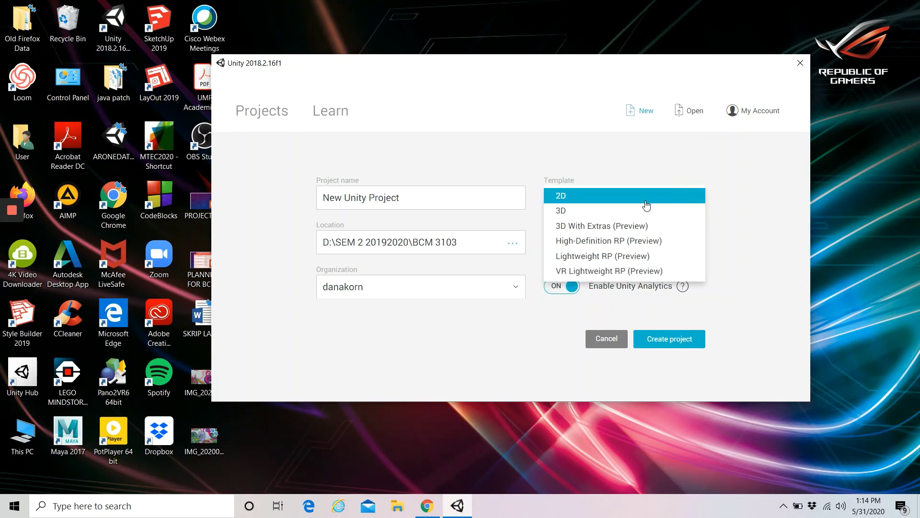
pyautogui.click(583, 209)
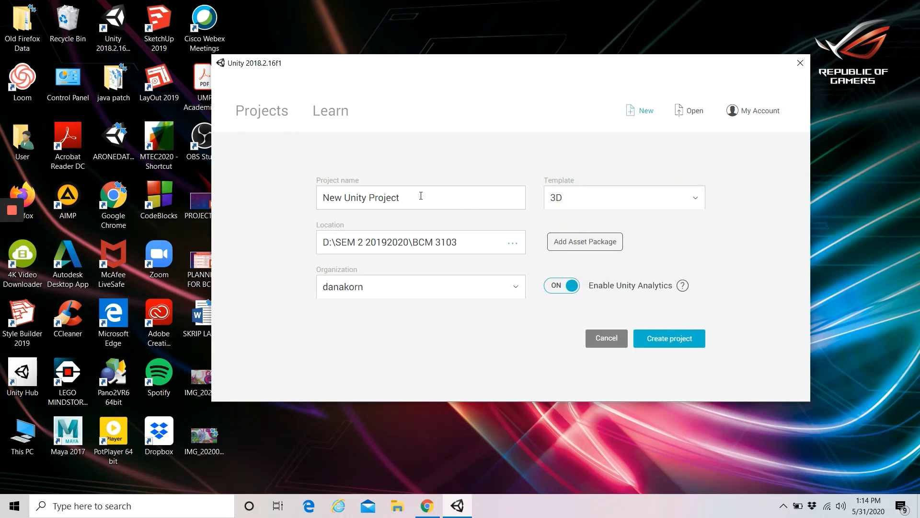
pyautogui.click(388, 197)
pyautogui.moveTo(364, 197); pyautogui.dragTo(282, 199)
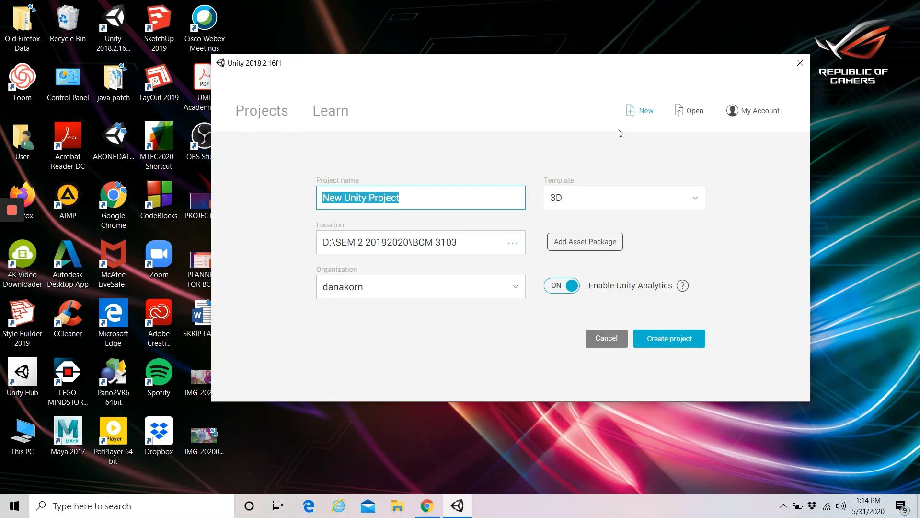
pyautogui.write('my')
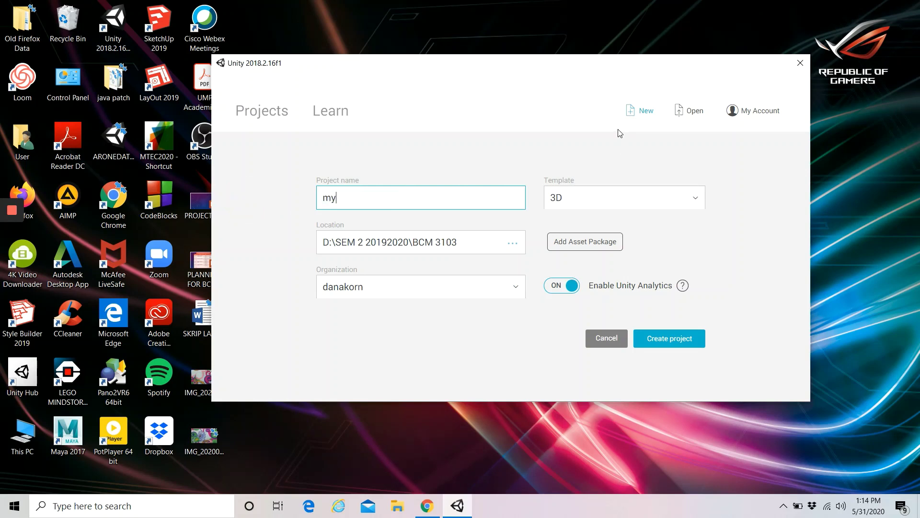
pyautogui.write('AR')
# Create a myAR folder on the Desktop, set it as the project location, and create the project
pyautogui.click(513, 244)
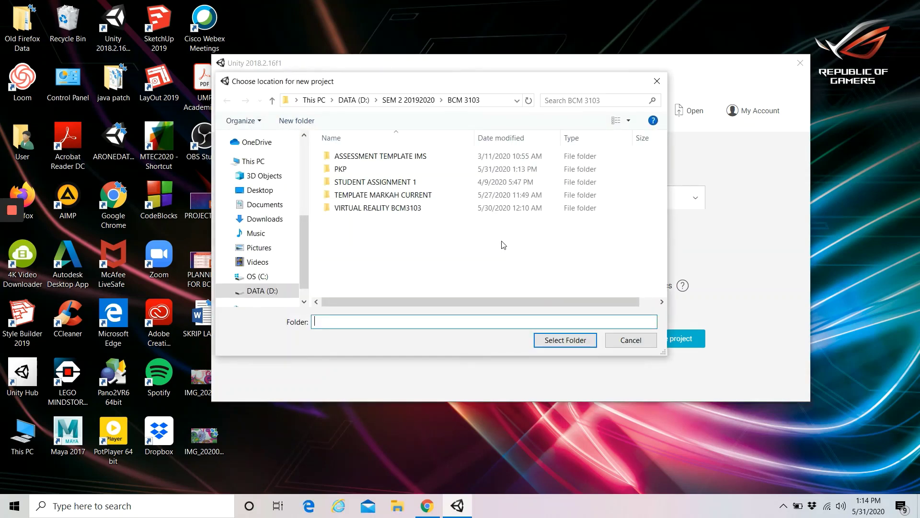
pyautogui.moveTo(304, 261); pyautogui.dragTo(307, 144)
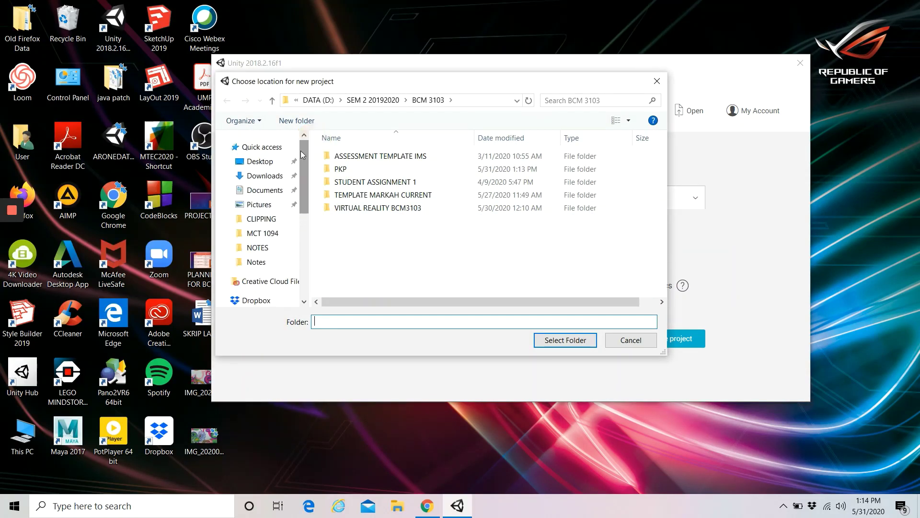
pyautogui.click(265, 162)
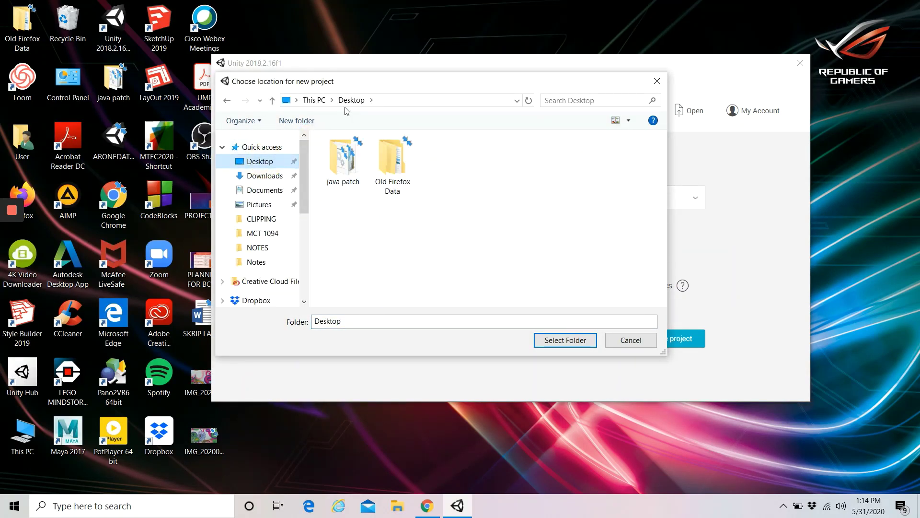
pyautogui.rightClick(483, 229)
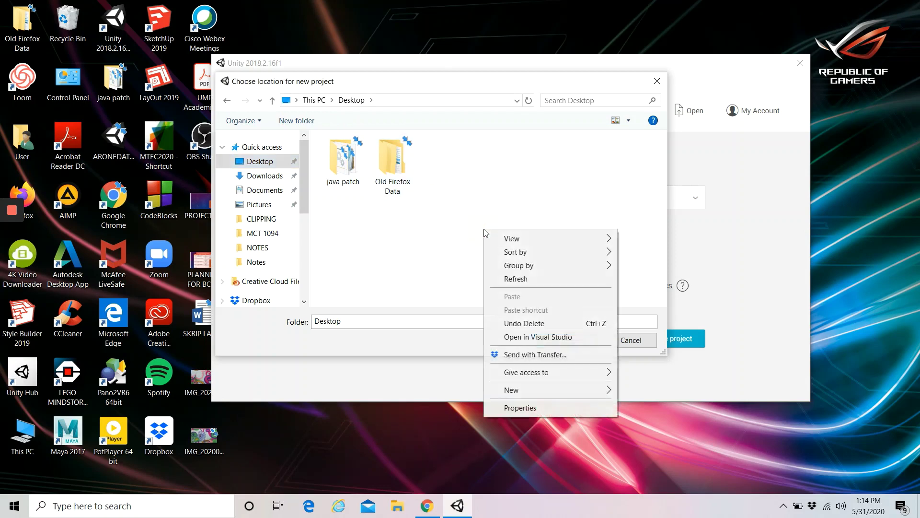
pyautogui.moveTo(594, 390)
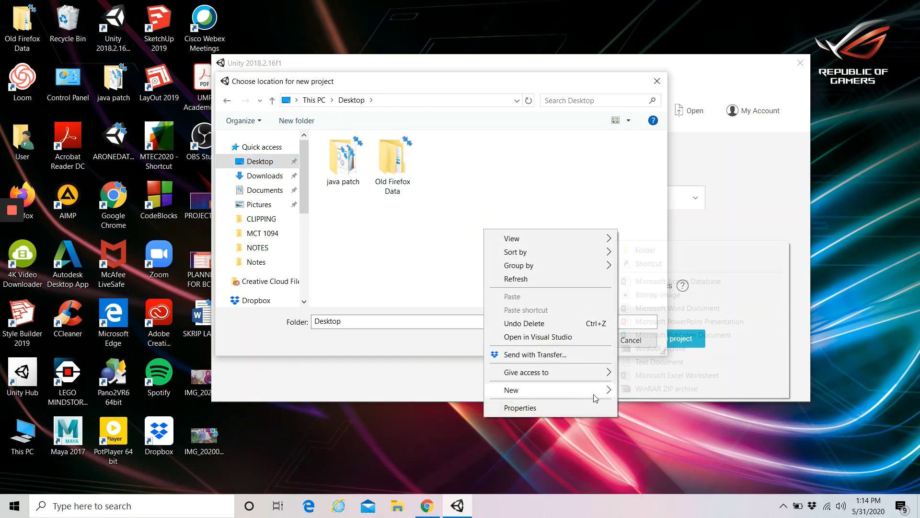
pyautogui.click(619, 246)
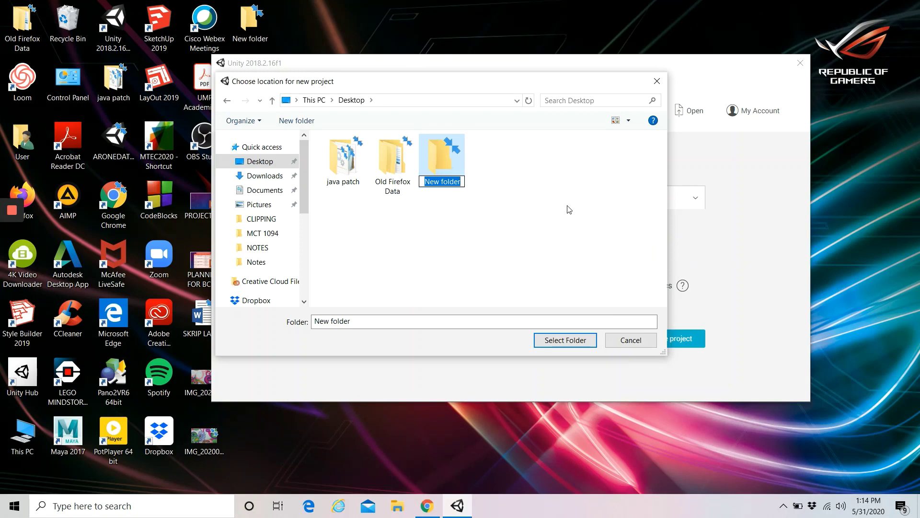
pyautogui.write('myAR')
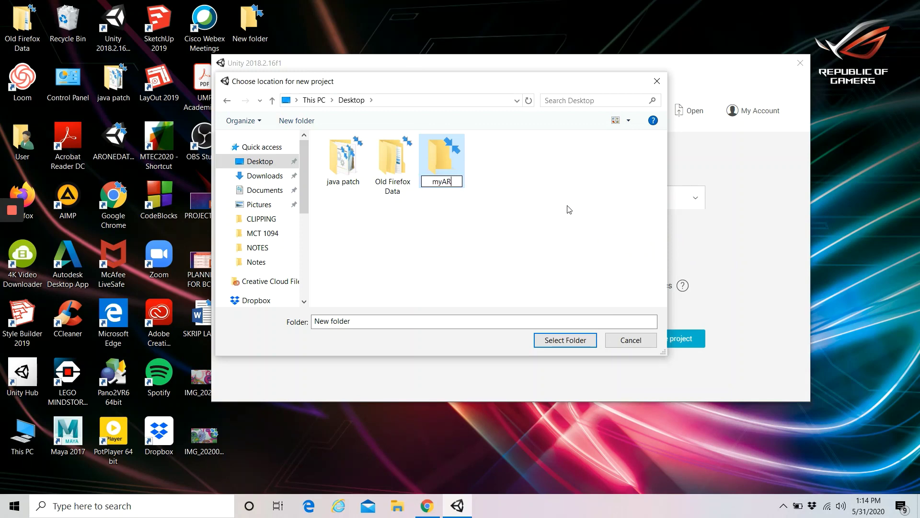
pyautogui.press('Return')
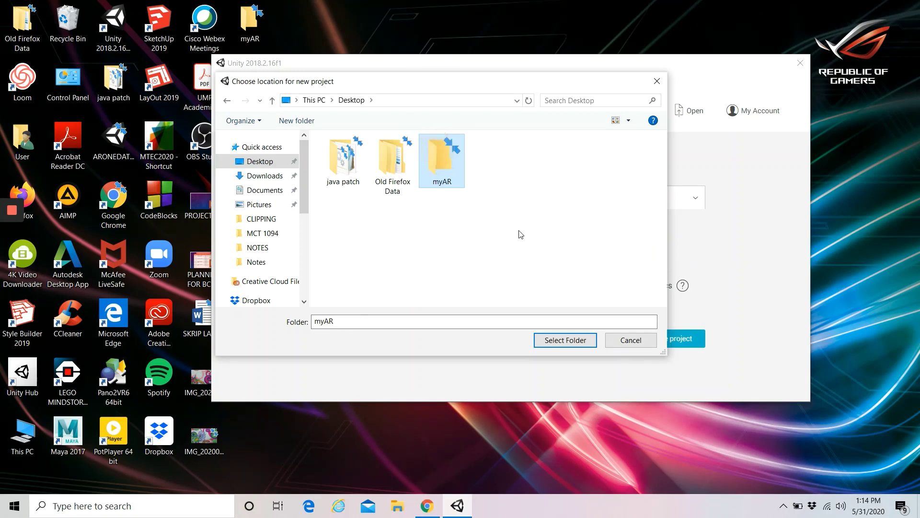
pyautogui.click(566, 341)
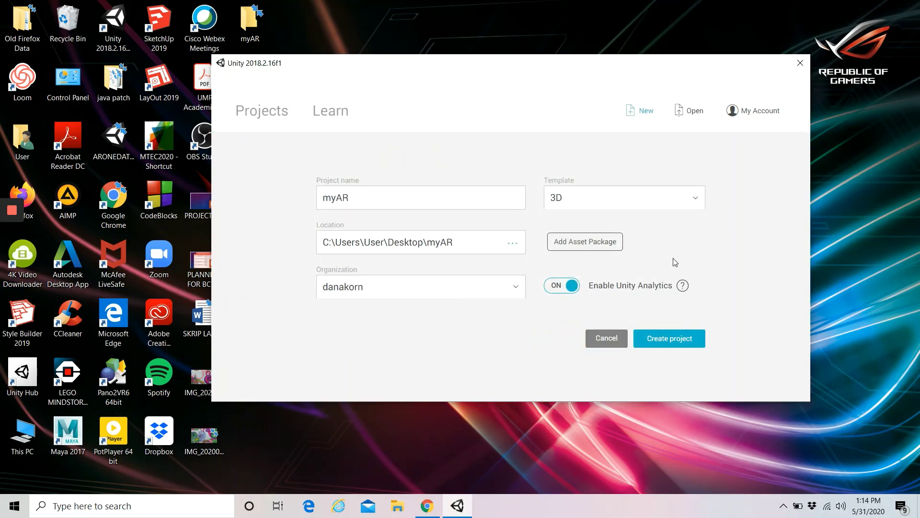
pyautogui.click(668, 341)
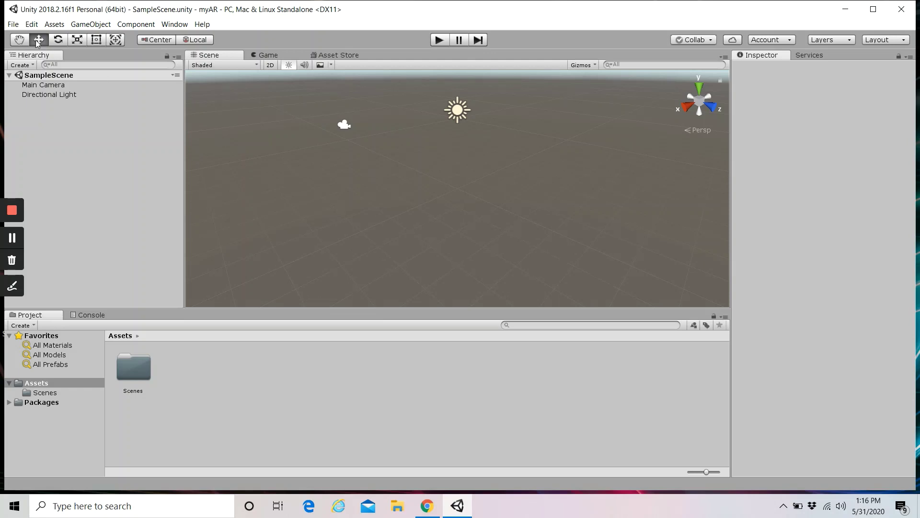
# Switch the project's build platform to Android in the Build Settings
pyautogui.click(12, 24)
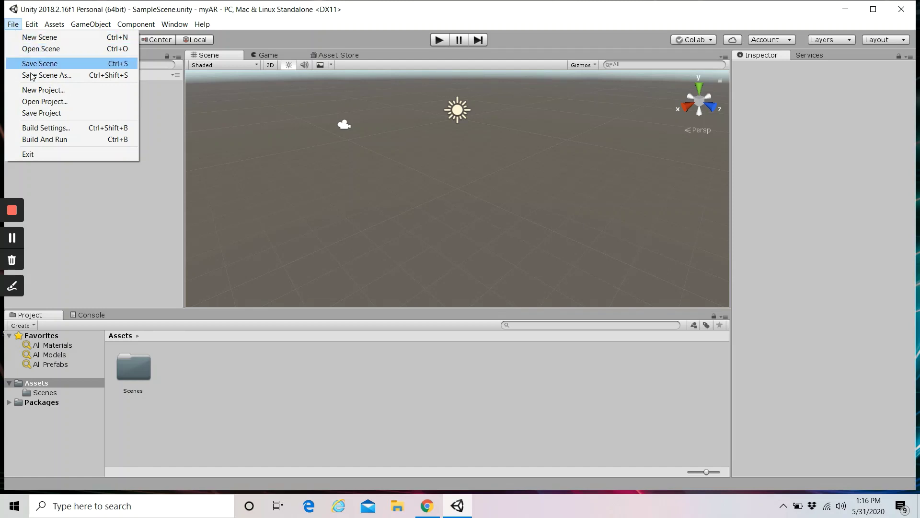
pyautogui.click(52, 128)
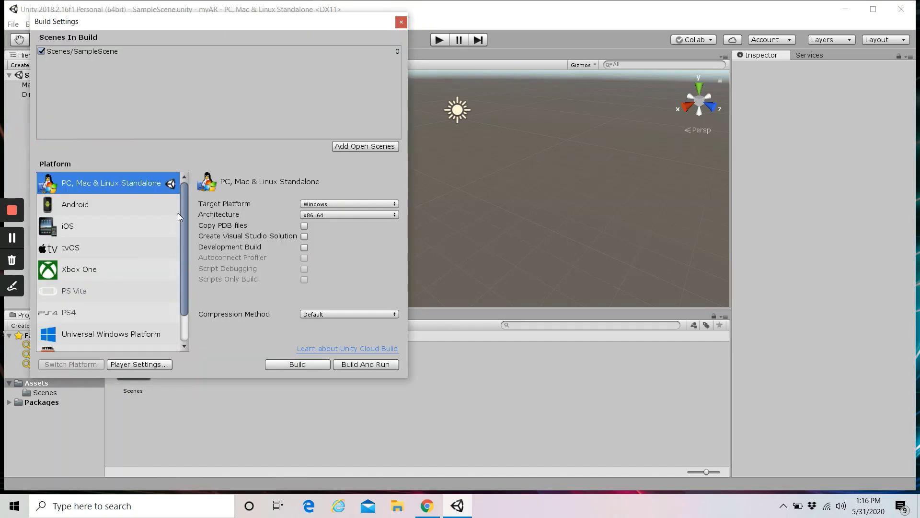
pyautogui.moveTo(182, 214); pyautogui.dragTo(188, 195)
pyautogui.click(89, 204)
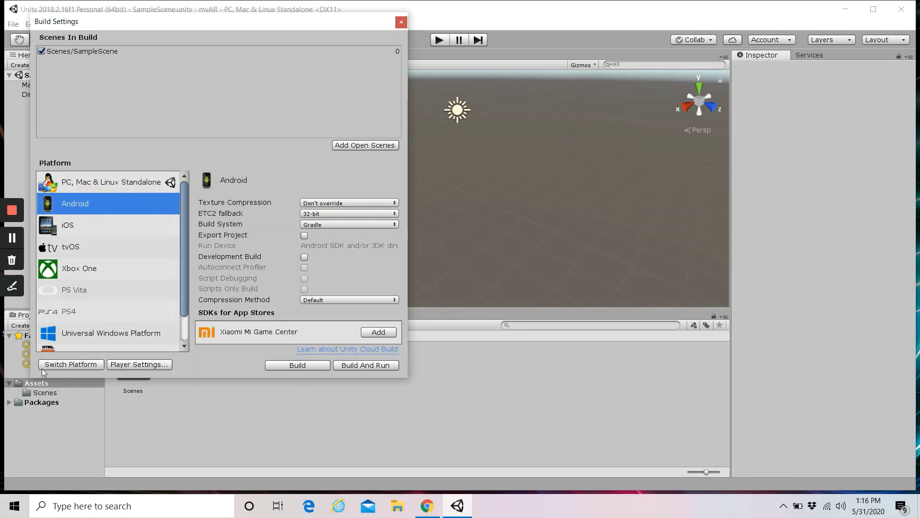
pyautogui.click(73, 364)
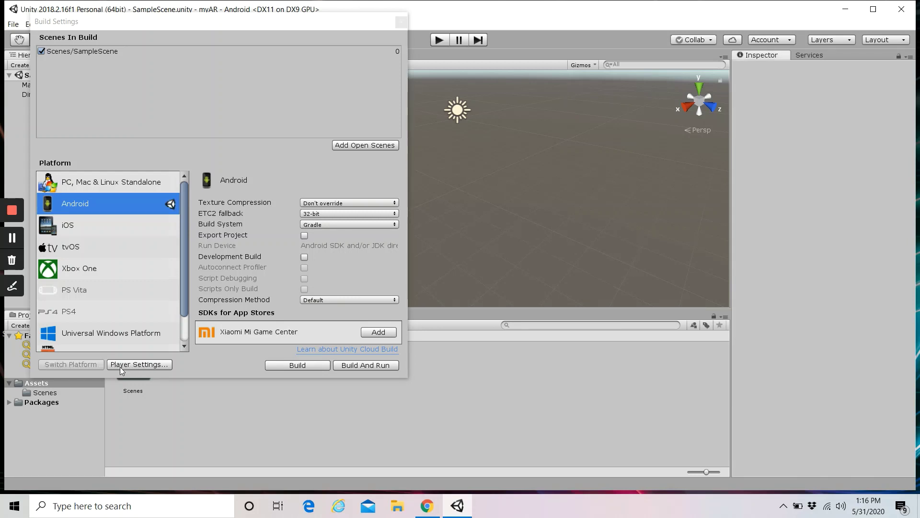
# Enable Vuforia Augmented Reality in the Android player's XR settings and close the Build Settings
pyautogui.click(133, 364)
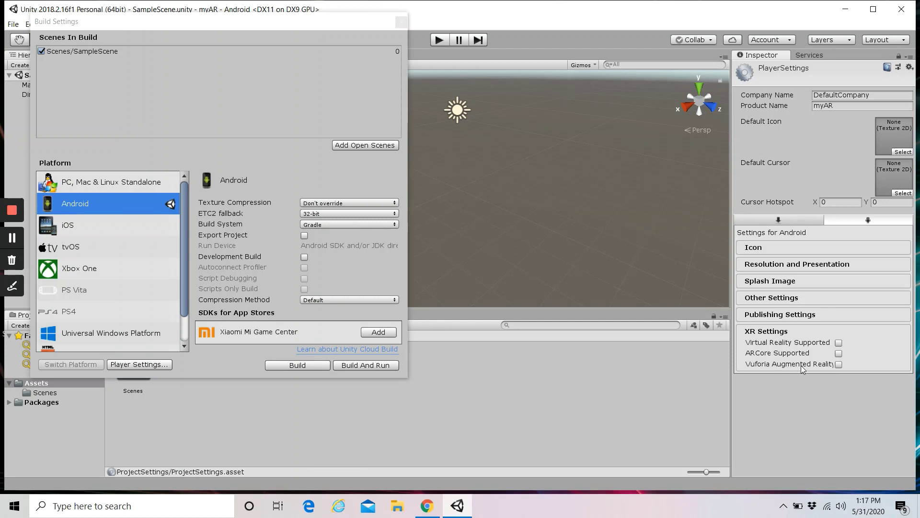
pyautogui.click(837, 365)
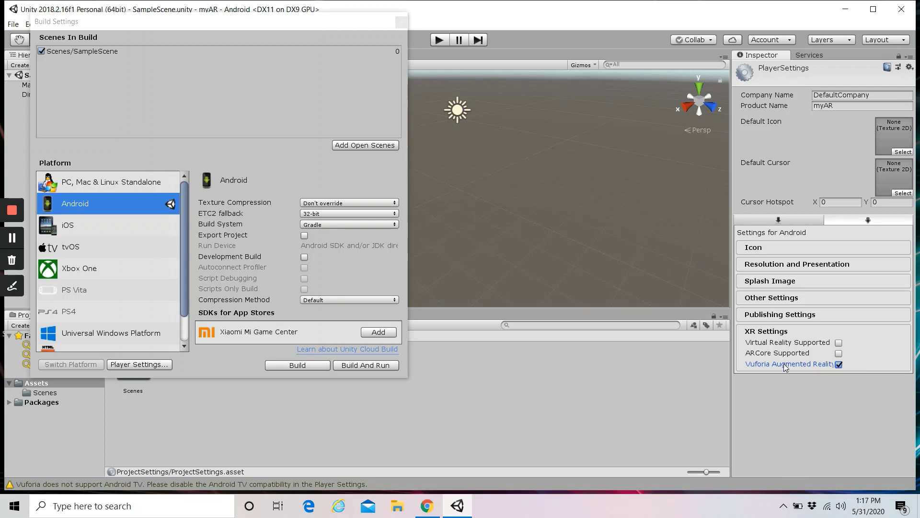
pyautogui.click(321, 22)
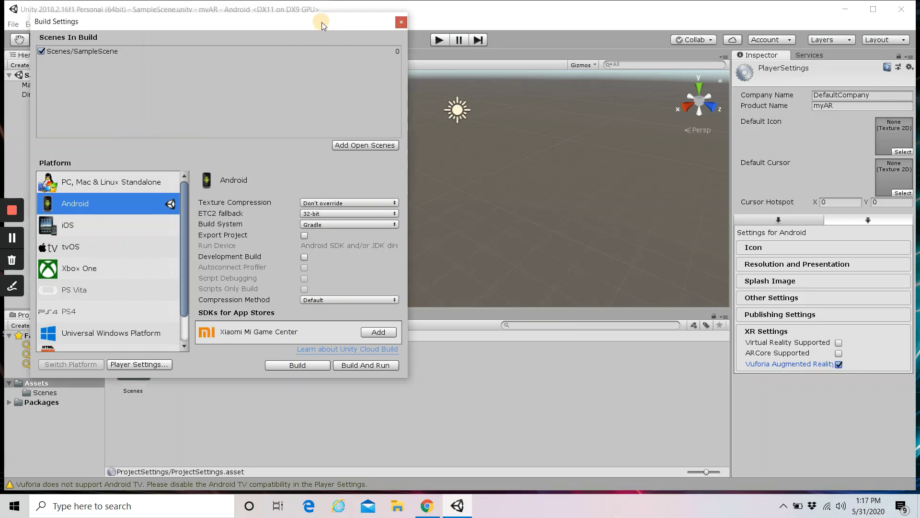
pyautogui.click(403, 22)
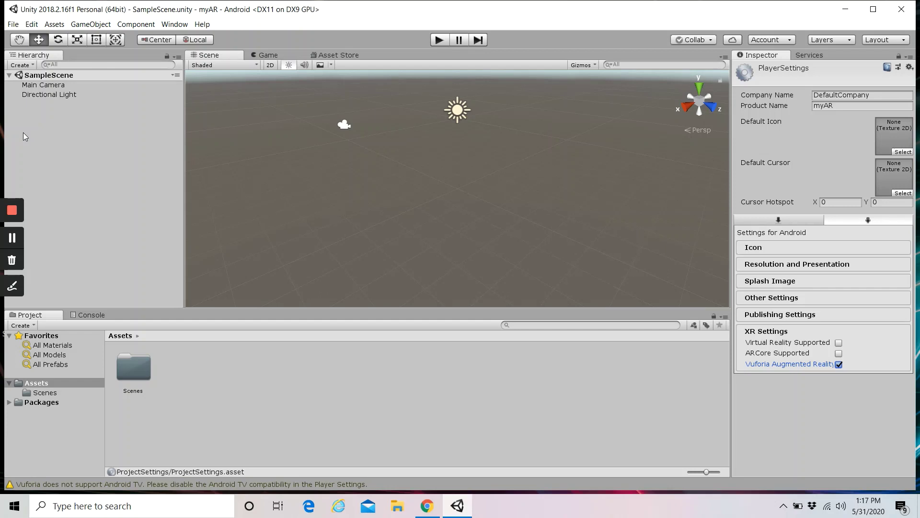
# Delete the Main Camera from SampleScene
pyautogui.click(44, 85)
pyautogui.rightClick(44, 85)
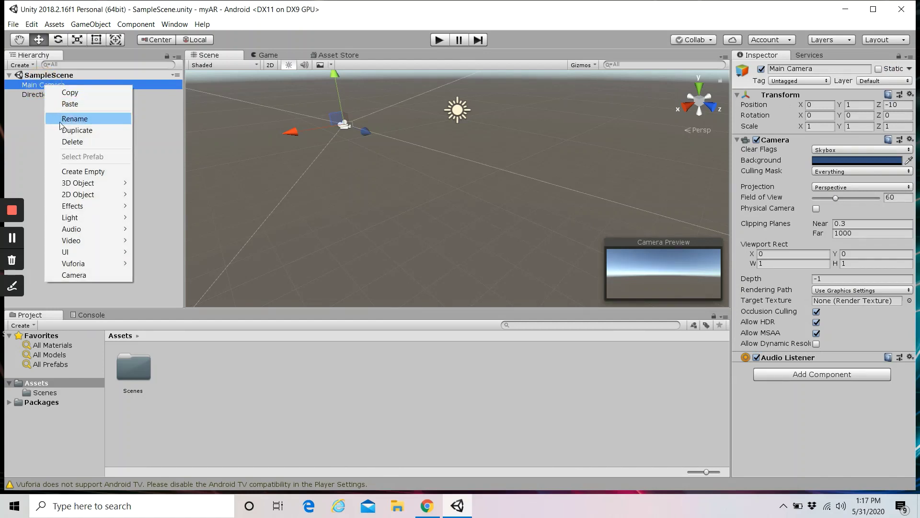
pyautogui.click(77, 142)
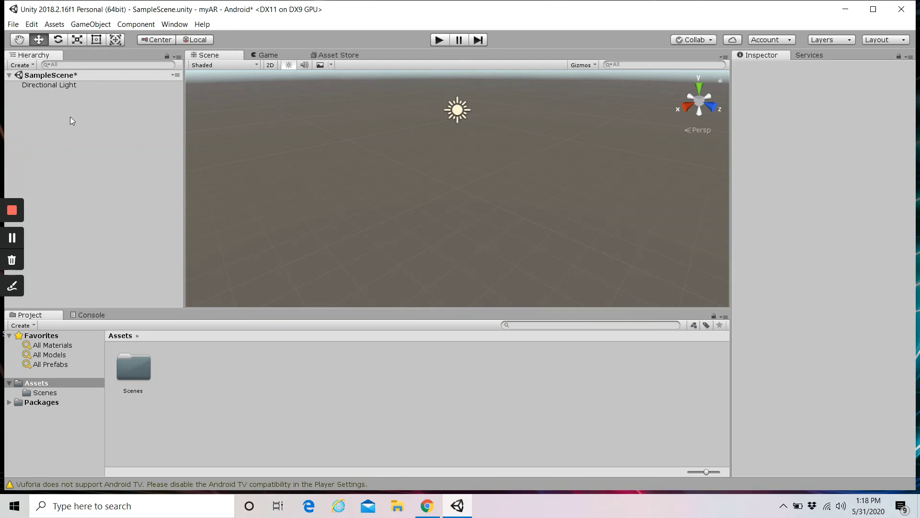
pyautogui.click(89, 25)
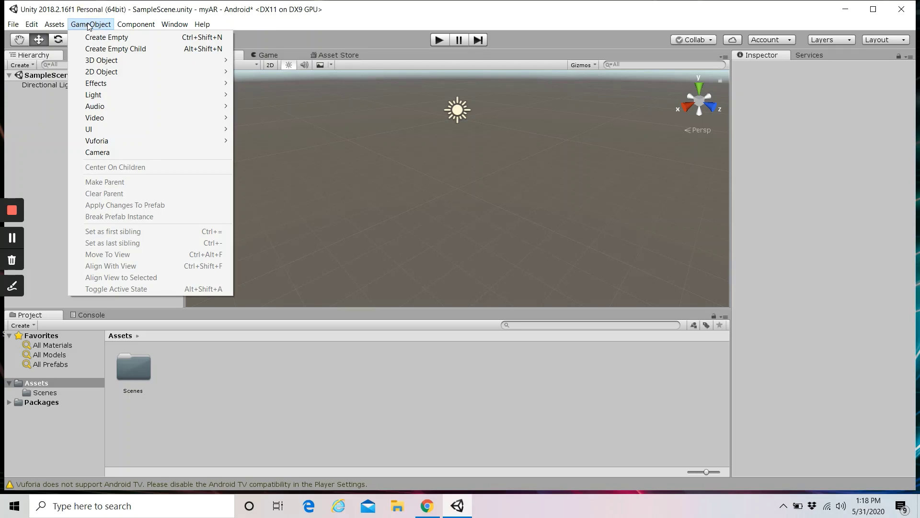
pyautogui.moveTo(115, 141)
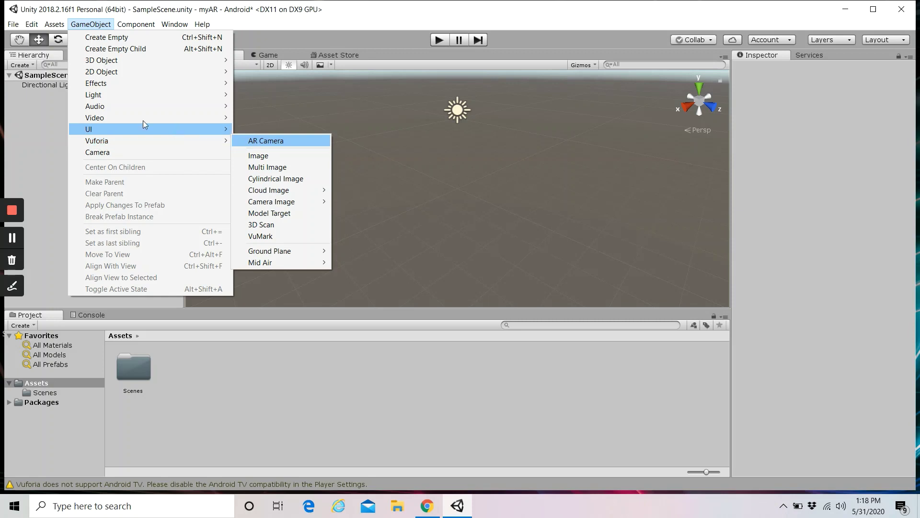
pyautogui.click(30, 116)
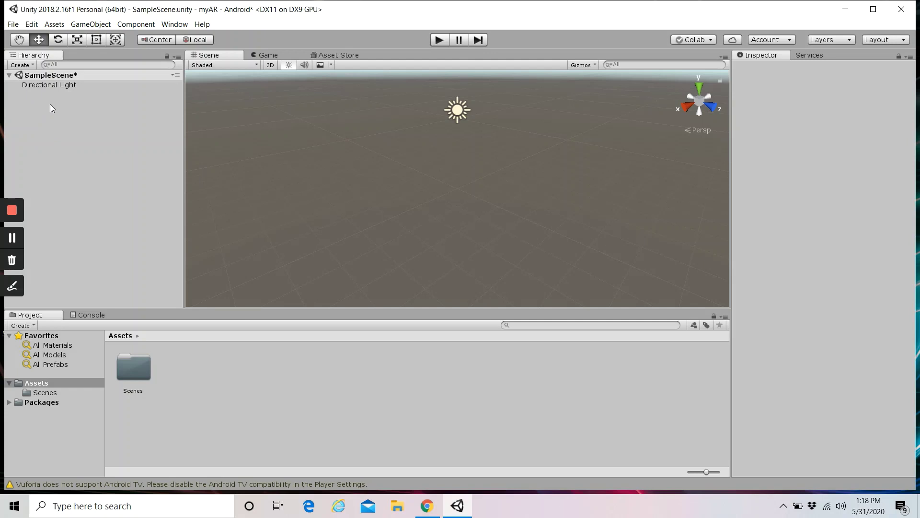
# Add a Vuforia AR Camera to the scene, importing the required Vuforia assets, and select the camera
pyautogui.rightClick(52, 108)
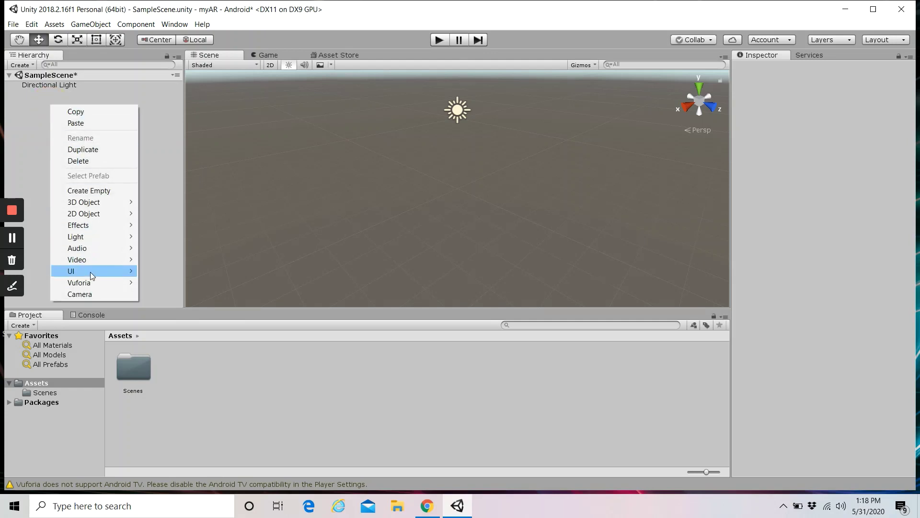
pyautogui.moveTo(91, 283)
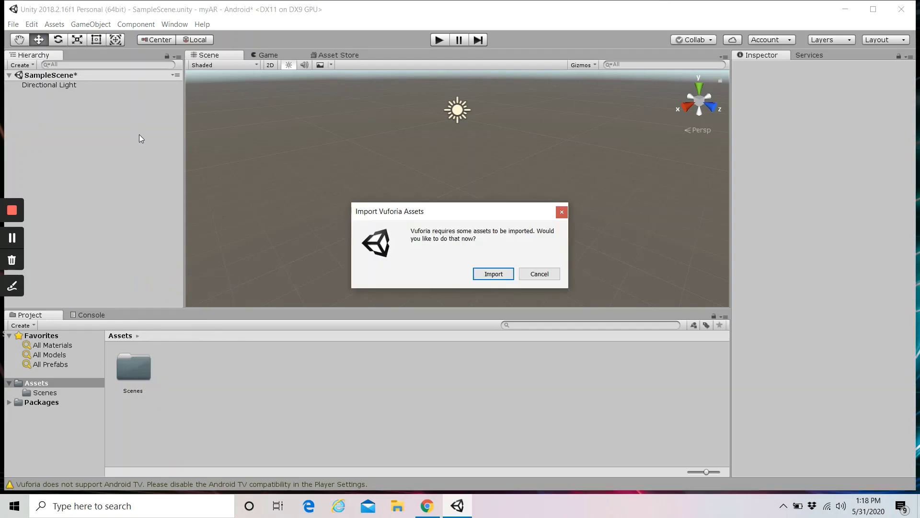
pyautogui.click(502, 274)
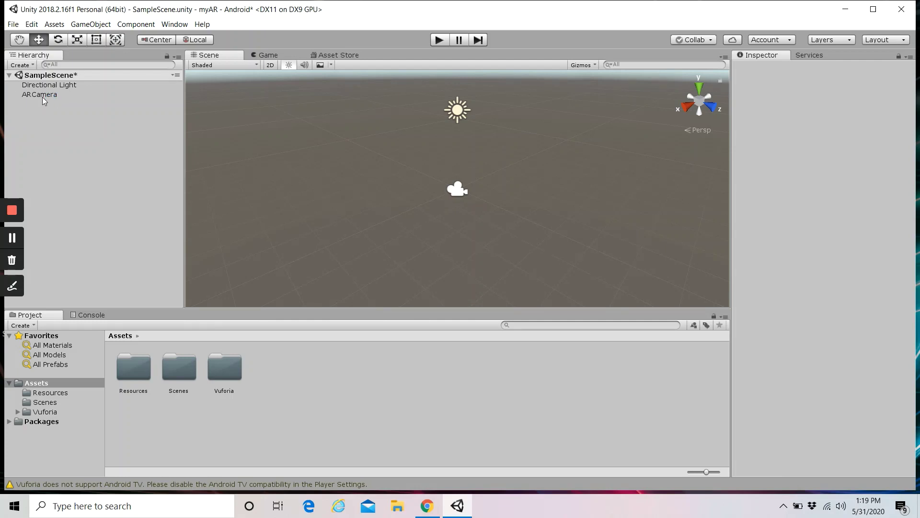
pyautogui.click(42, 95)
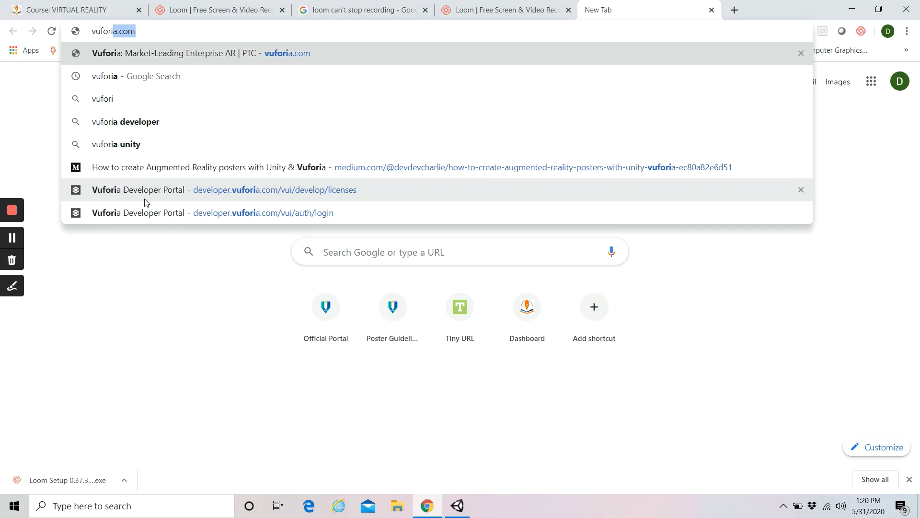
# Switch to Chrome and open the Vuforia Developer Portal's login page, also viewing the account registration form
pyautogui.click(144, 212)
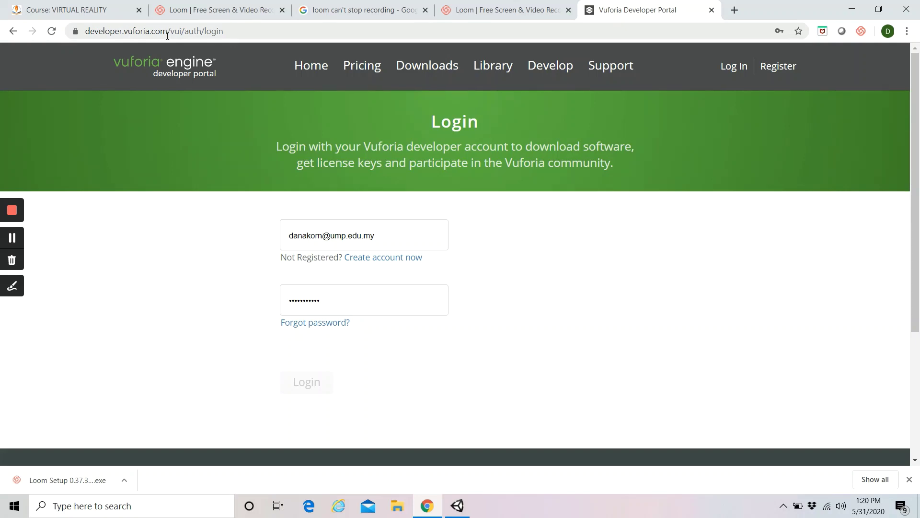
pyautogui.click(776, 67)
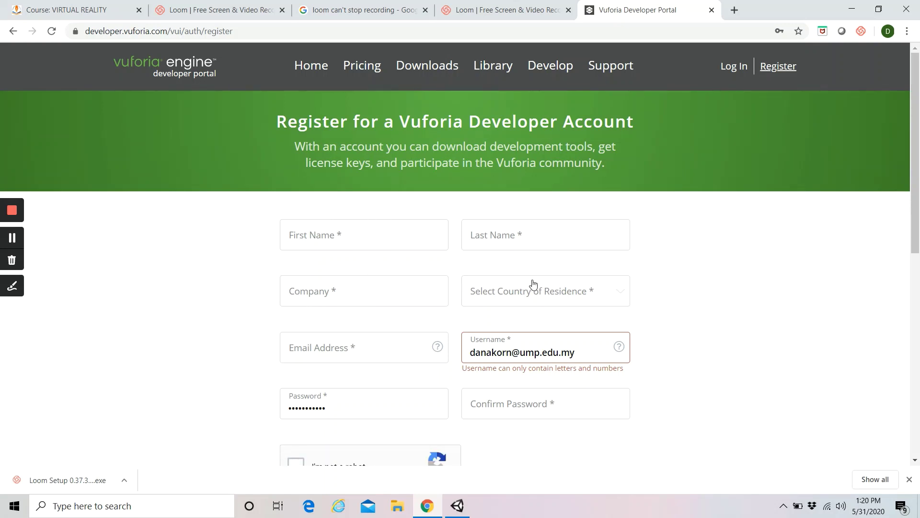
pyautogui.click(733, 68)
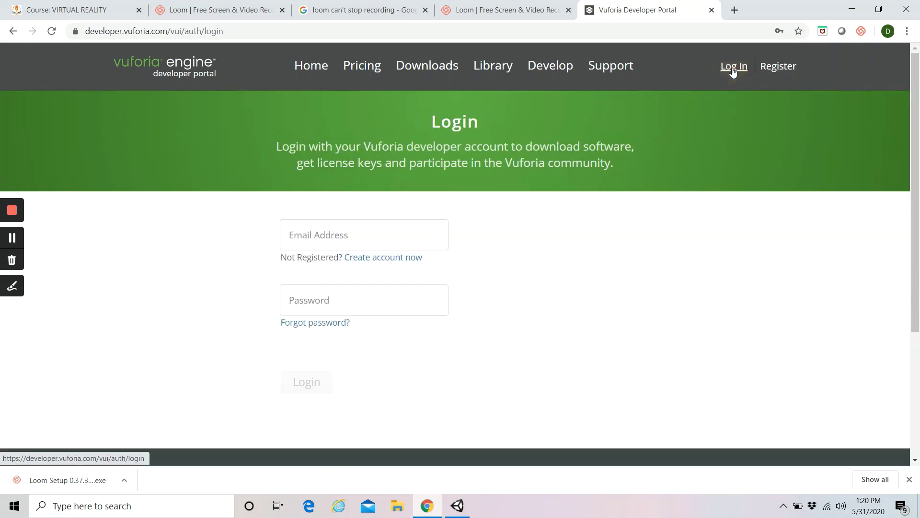
# Log in to the developer portal and create a free development license named myAR, accepting the Vuforia Developer Agreement
pyautogui.click(321, 385)
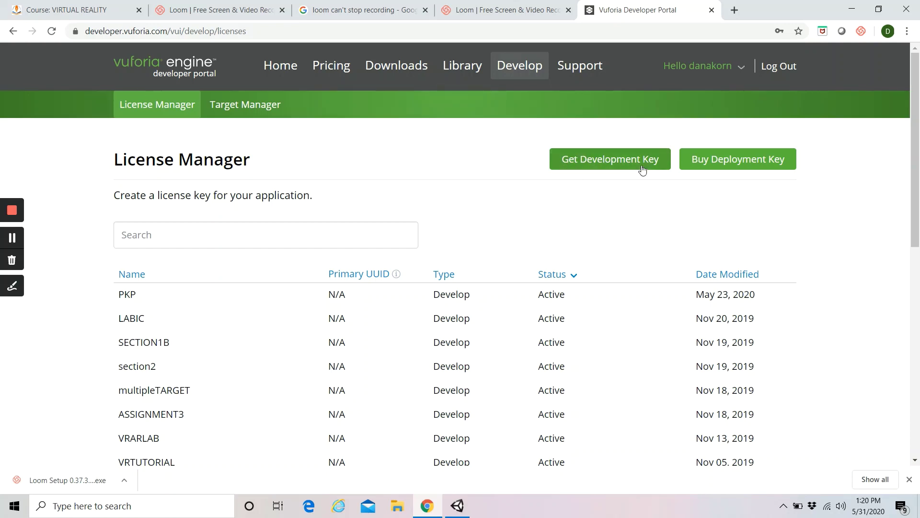
pyautogui.click(615, 163)
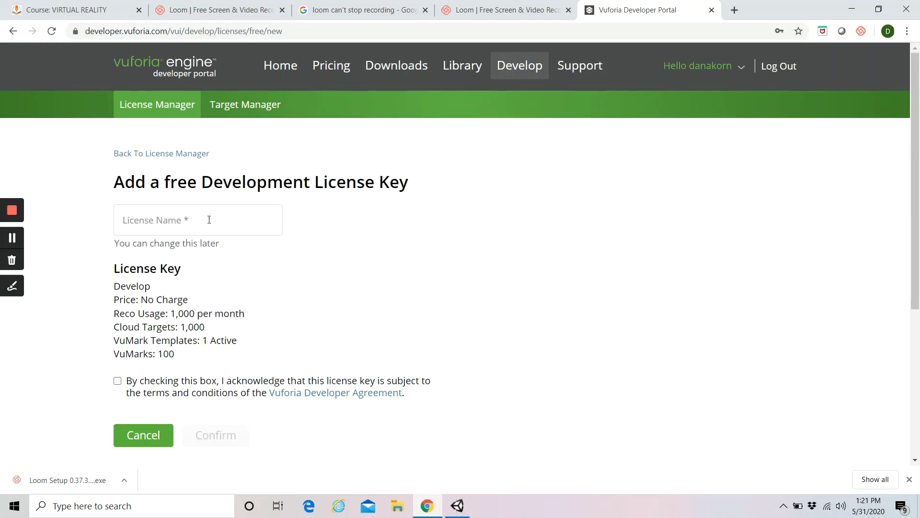
pyautogui.click(177, 221)
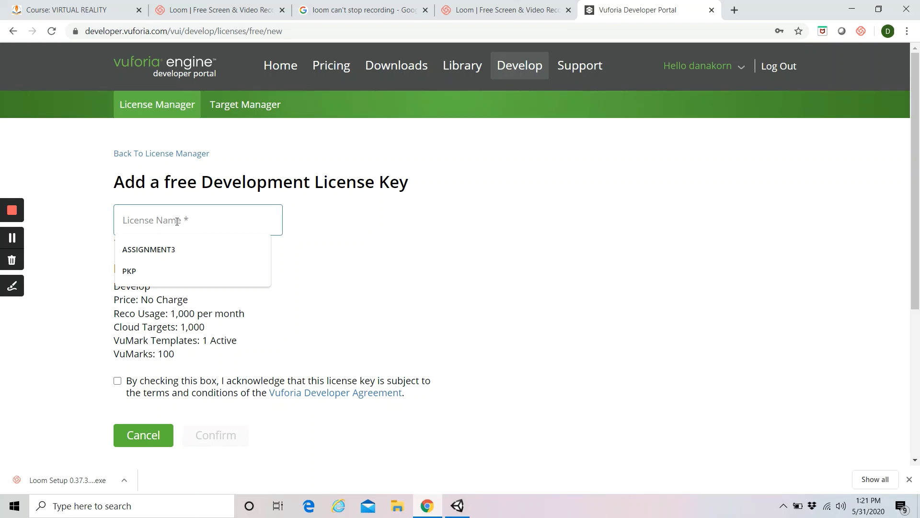
pyautogui.write('my')
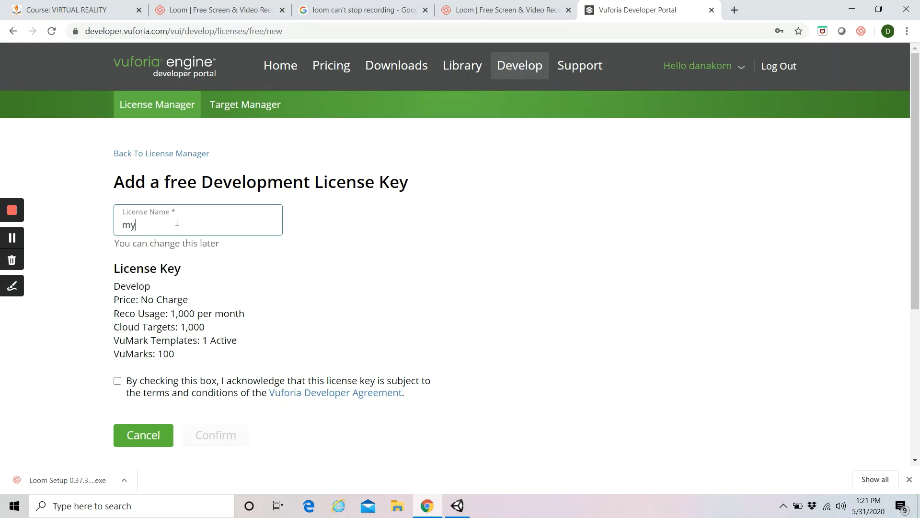
pyautogui.write('AR')
pyautogui.click(118, 382)
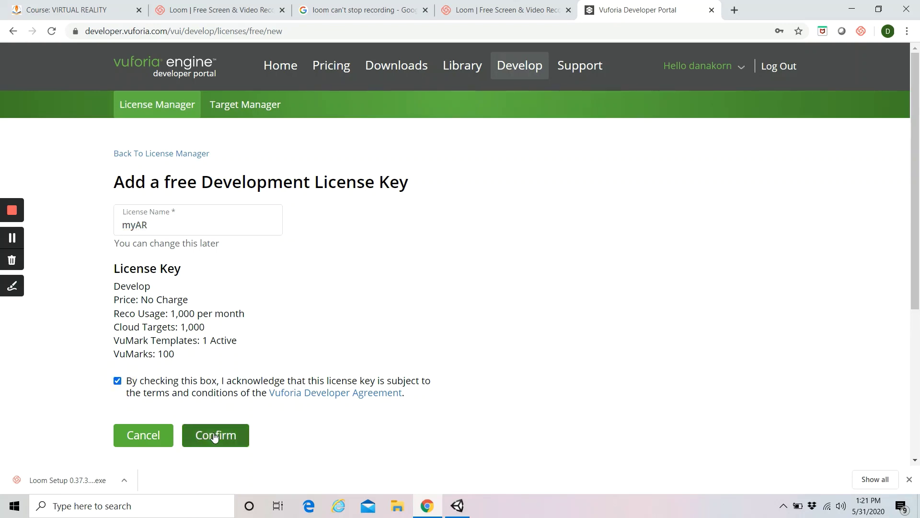
pyautogui.click(215, 435)
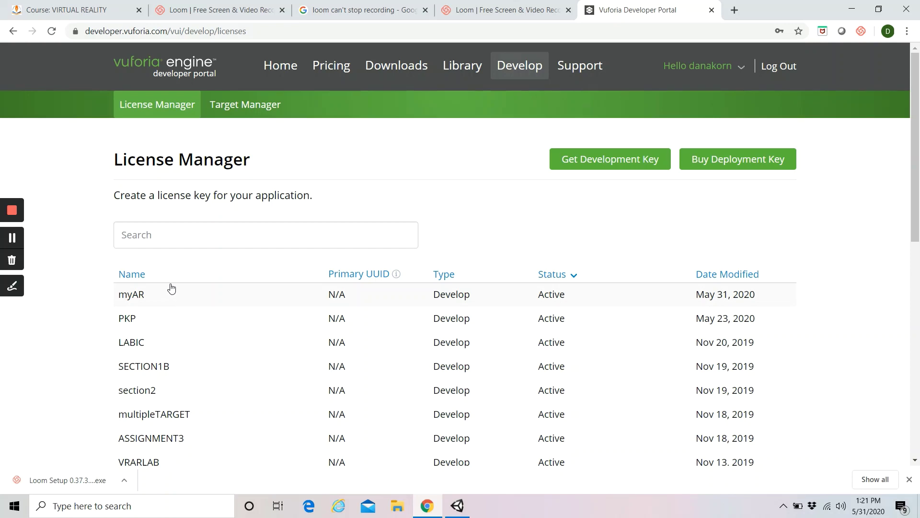
# Open the myAR license from the License Manager's list and copy its license key
pyautogui.scroll(-1, 173, 311)
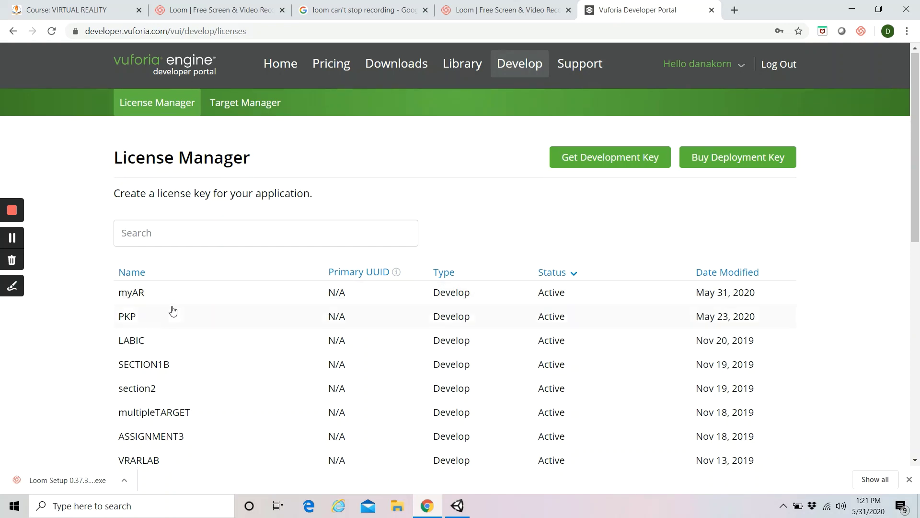
pyautogui.scroll(-2, 163, 287)
pyautogui.scroll(-3, 159, 388)
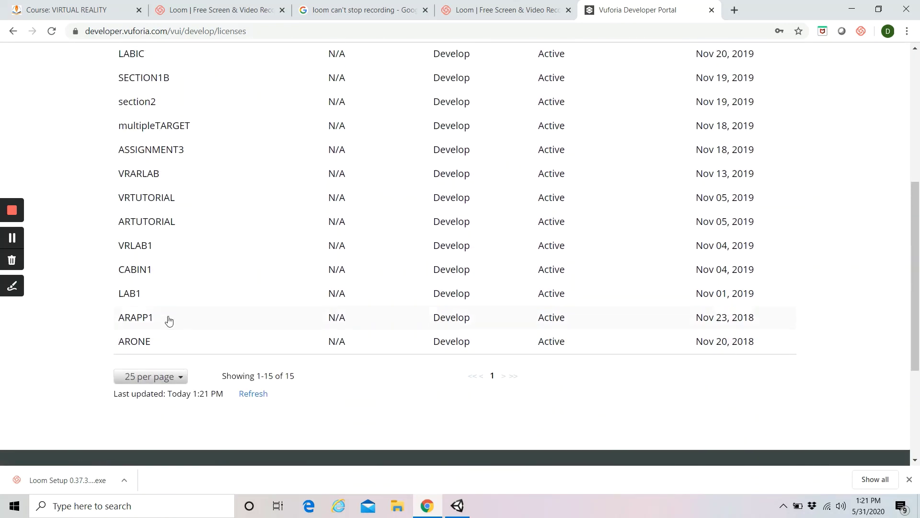
pyautogui.scroll(6, 169, 318)
pyautogui.scroll(-2, 146, 362)
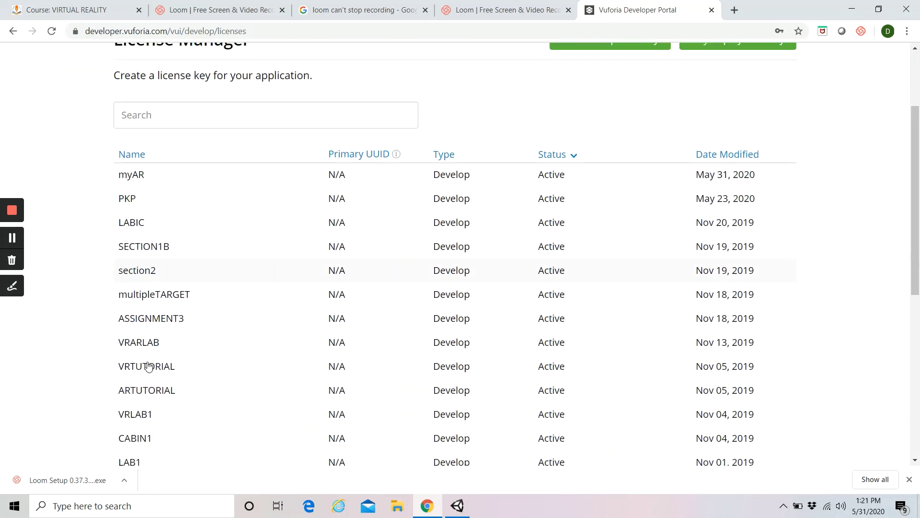
pyautogui.scroll(-3, 152, 338)
pyautogui.scroll(5, 154, 345)
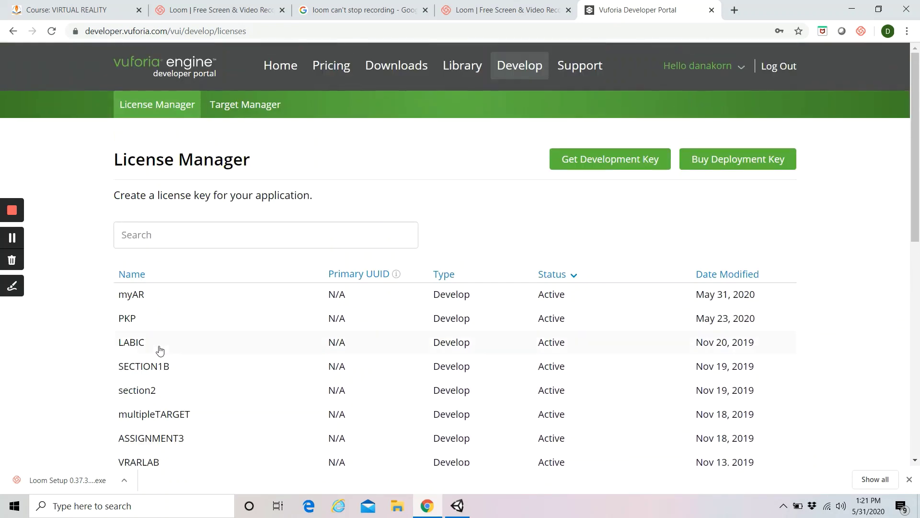
pyautogui.click(139, 295)
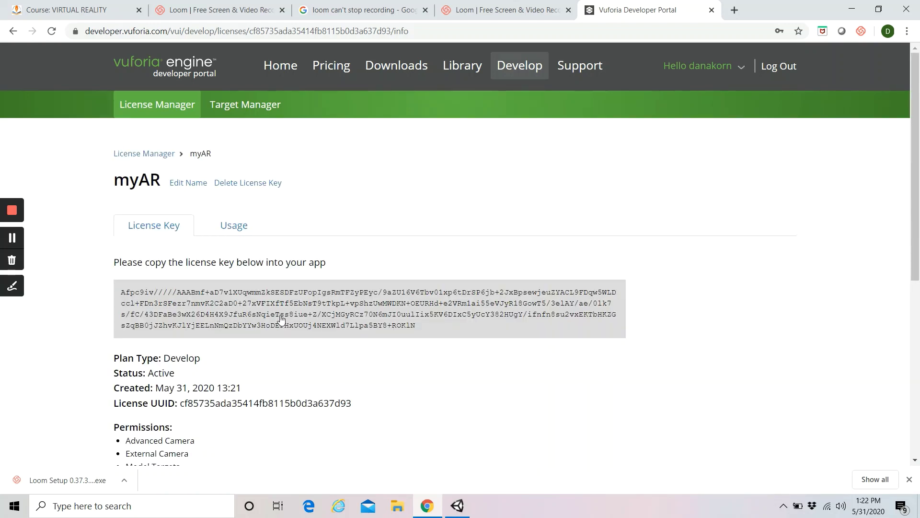
pyautogui.scroll(-1, 281, 326)
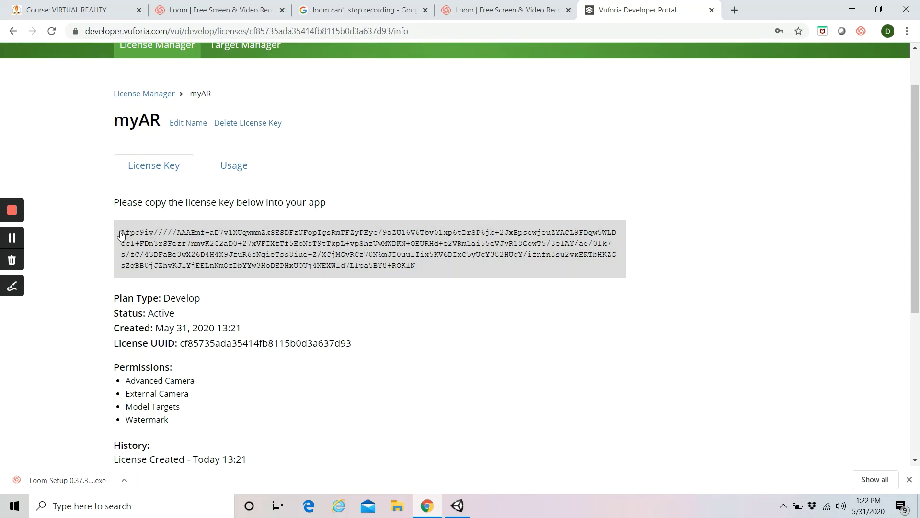
pyautogui.moveTo(121, 235); pyautogui.dragTo(416, 266)
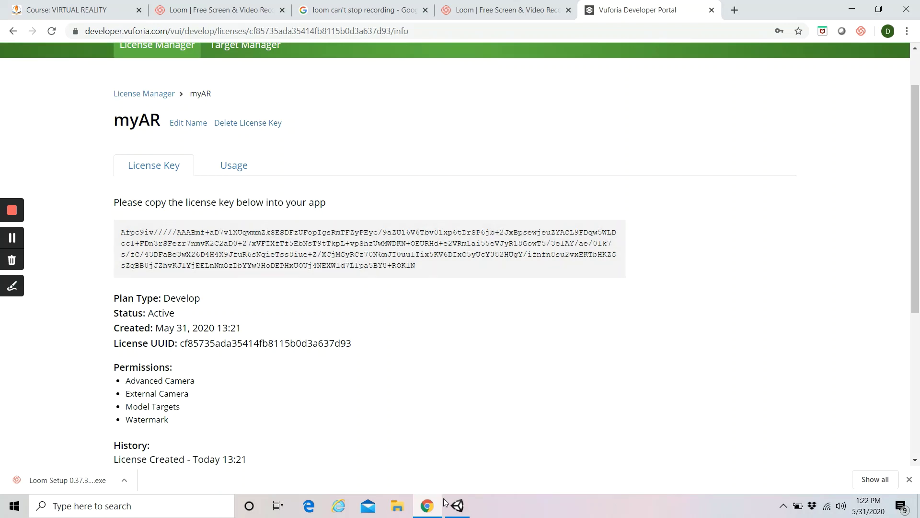
# Switch to Unity, open the Vuforia configuration from the ARCamera, and paste the license key as the App License Key
pyautogui.moveTo(454, 512)
pyautogui.click(482, 444)
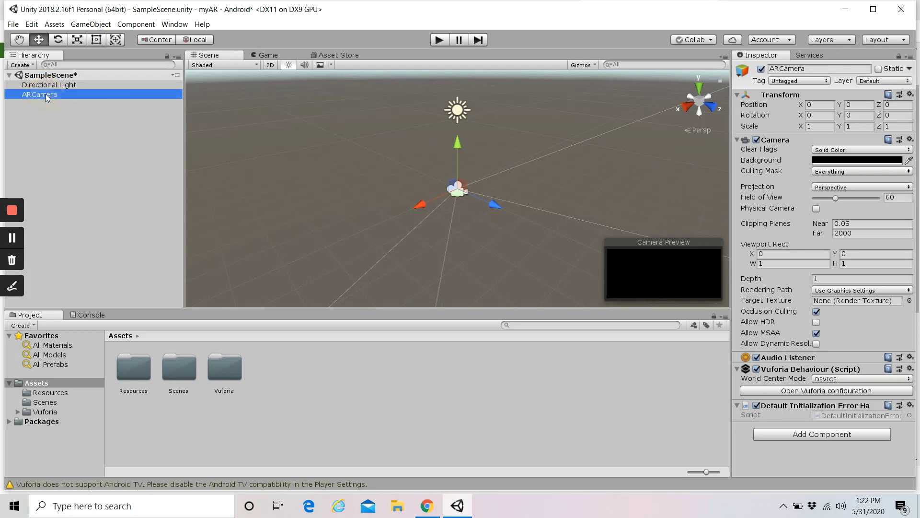
pyautogui.click(45, 94)
pyautogui.click(36, 100)
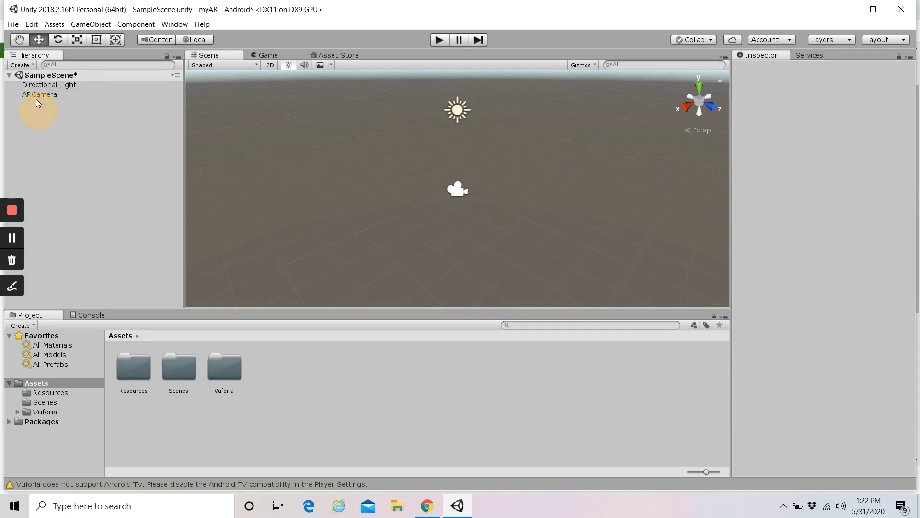
pyautogui.click(36, 96)
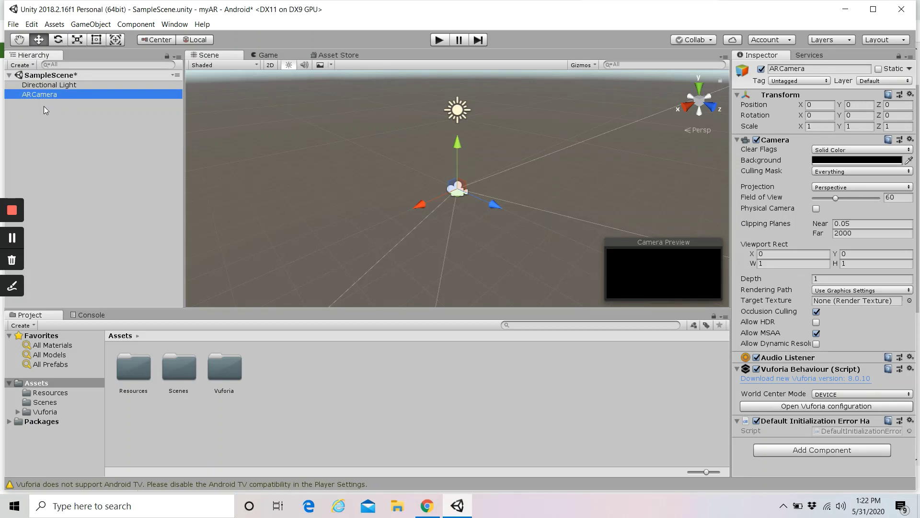
pyautogui.click(789, 407)
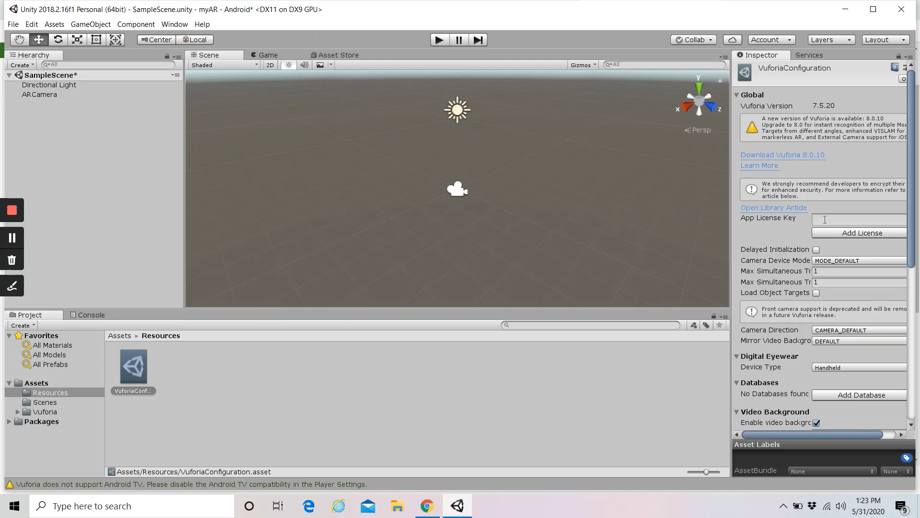
pyautogui.click(825, 219)
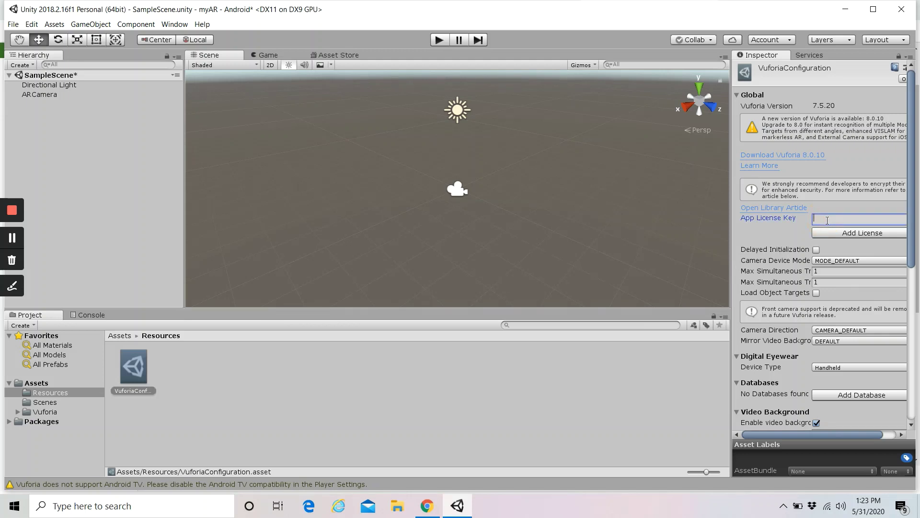
pyautogui.hotkey('ctrl', 'v')
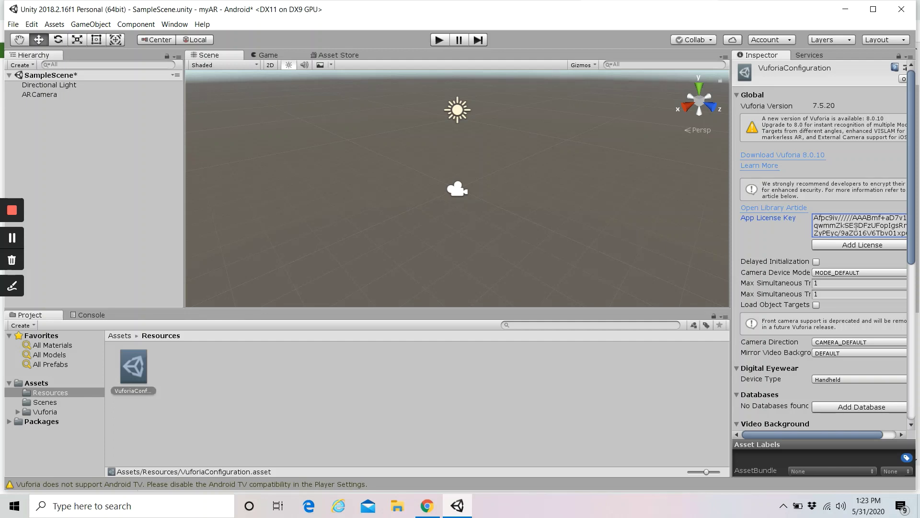
# Run the scene in Play mode to test the AR camera feed, and stop it
pyautogui.click(440, 41)
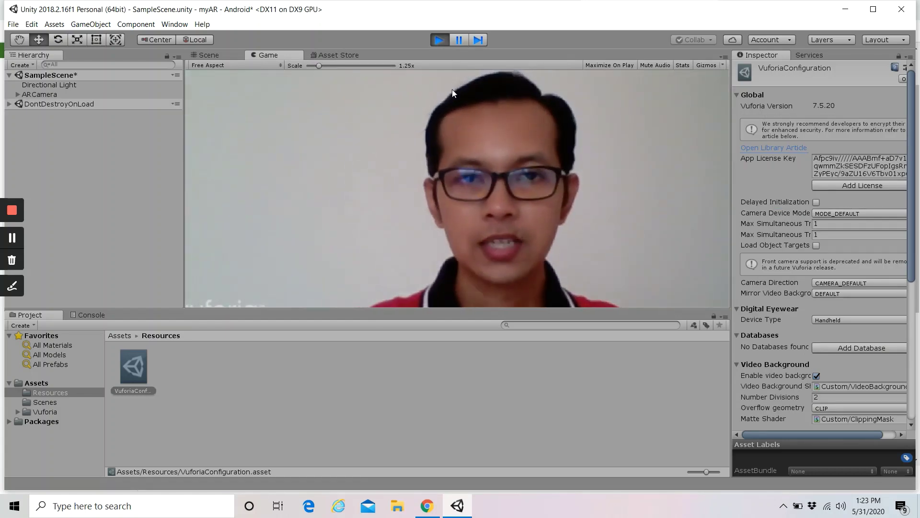
pyautogui.click(439, 41)
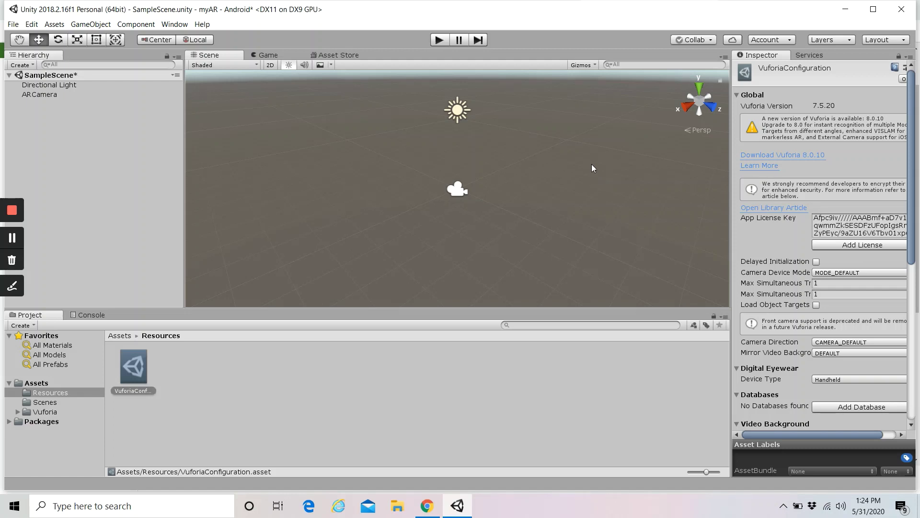
# Minimize the open windows and view the patterned fabric photo IMG_20200530_213126.jpg from the desktop, minimizing the viewer when done
pyautogui.click(846, 11)
pyautogui.click(851, 12)
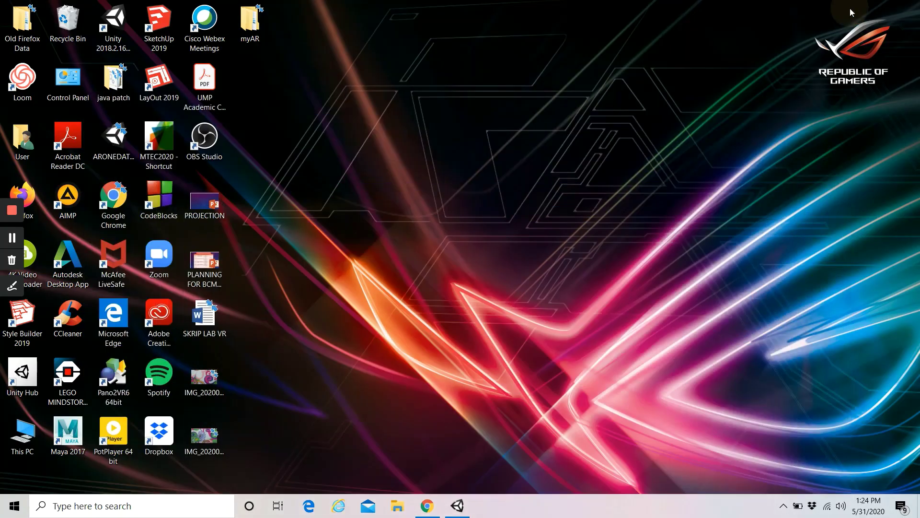
pyautogui.click(381, 206)
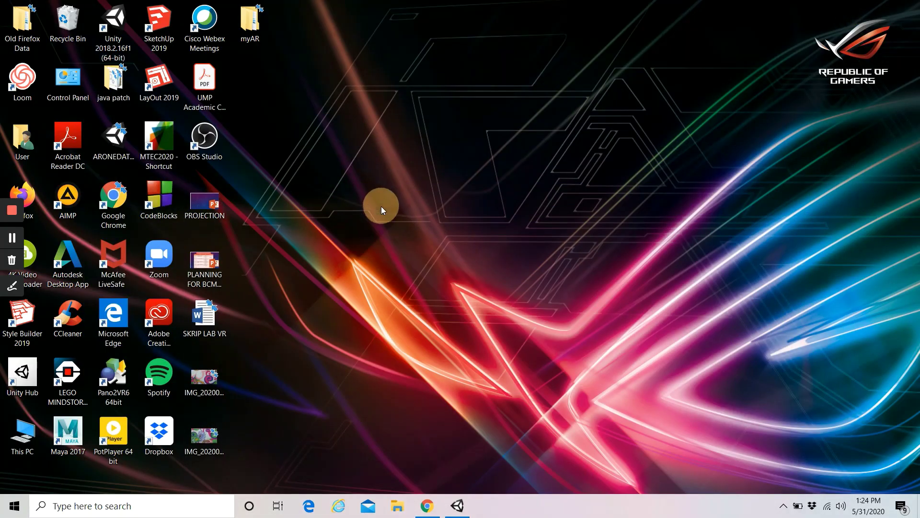
pyautogui.click(197, 376)
pyautogui.doubleClick(196, 376)
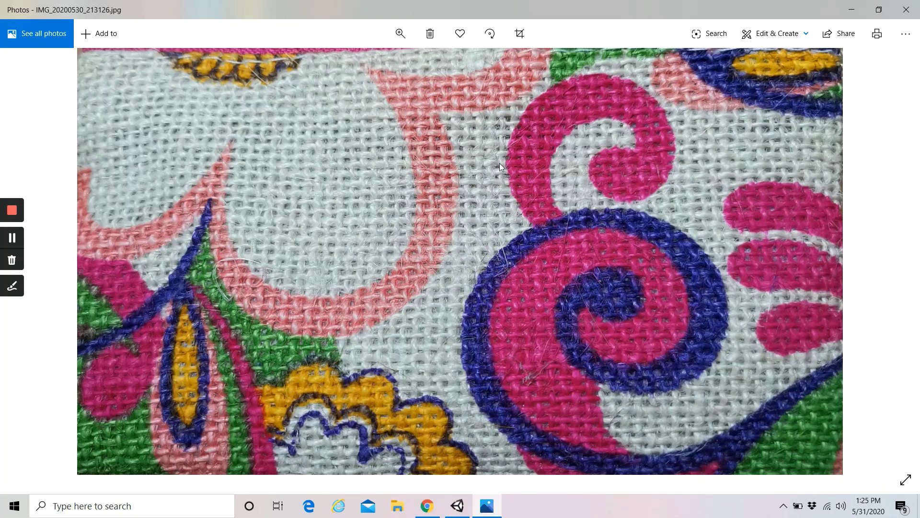
pyautogui.click(856, 7)
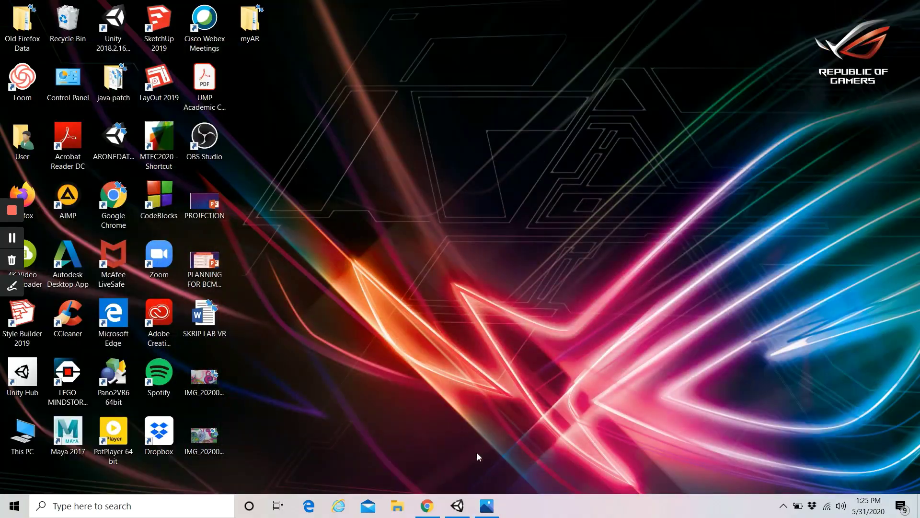
# Switch to Chrome and create a Device-type database named myAR in Vuforia's Target Manager
pyautogui.click(428, 506)
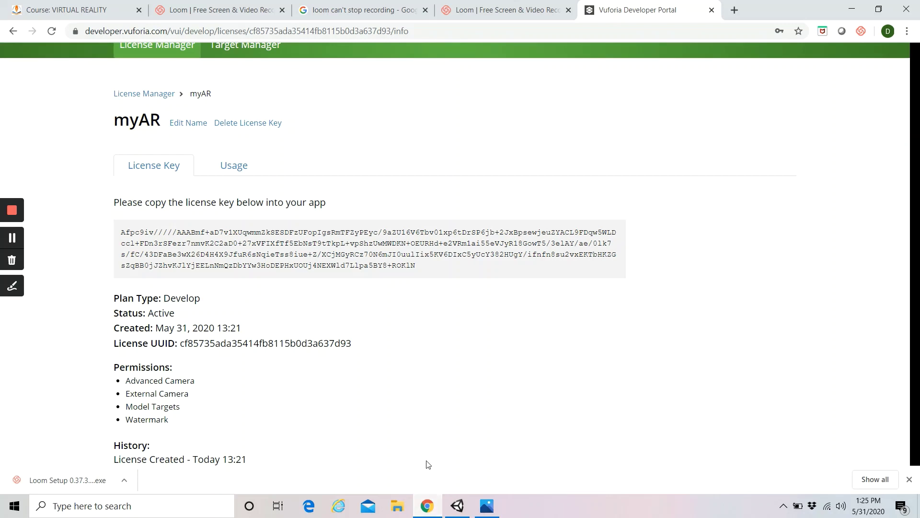
pyautogui.scroll(2, 429, 464)
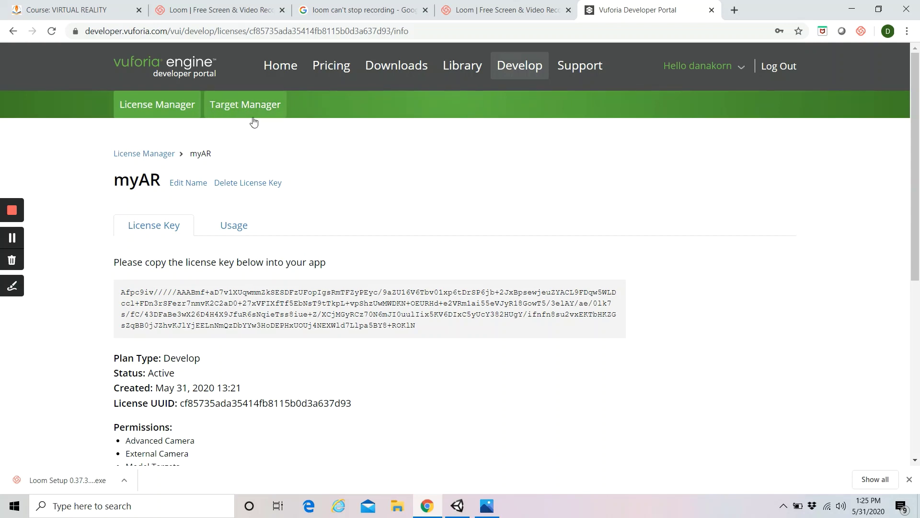
pyautogui.click(241, 105)
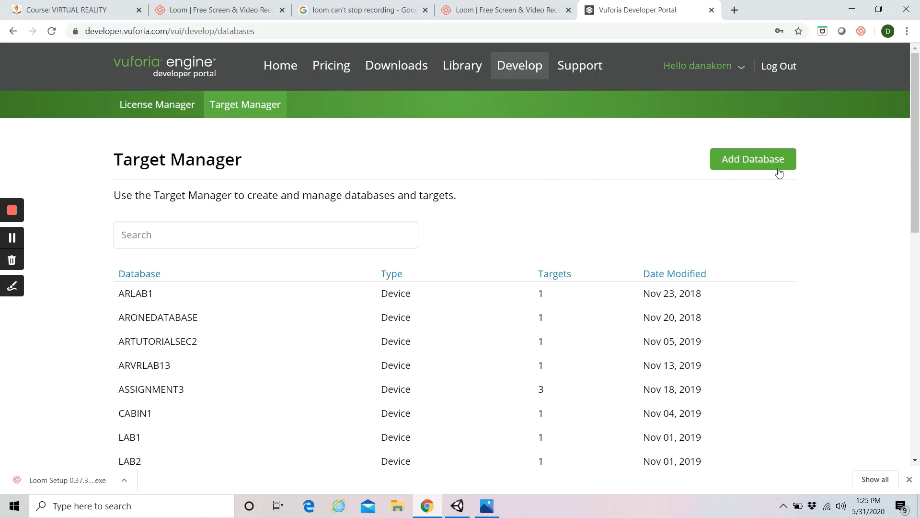
pyautogui.click(738, 161)
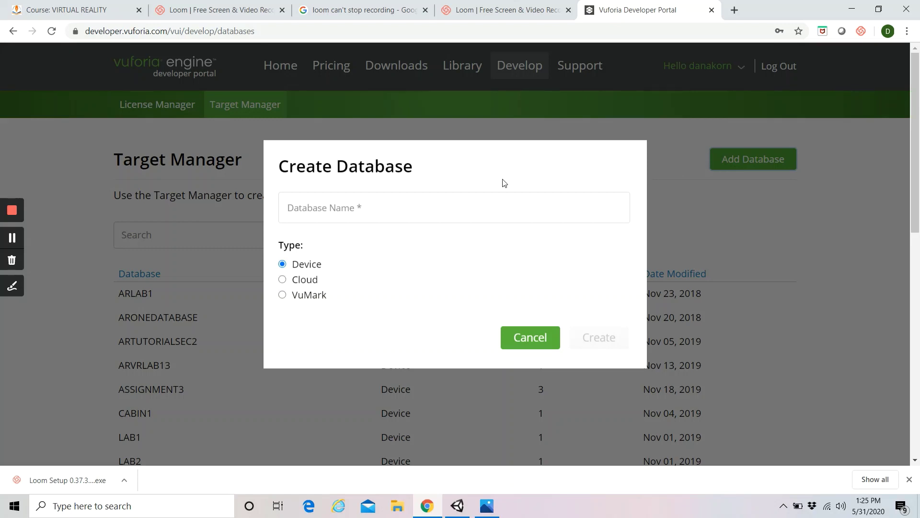
pyautogui.click(368, 202)
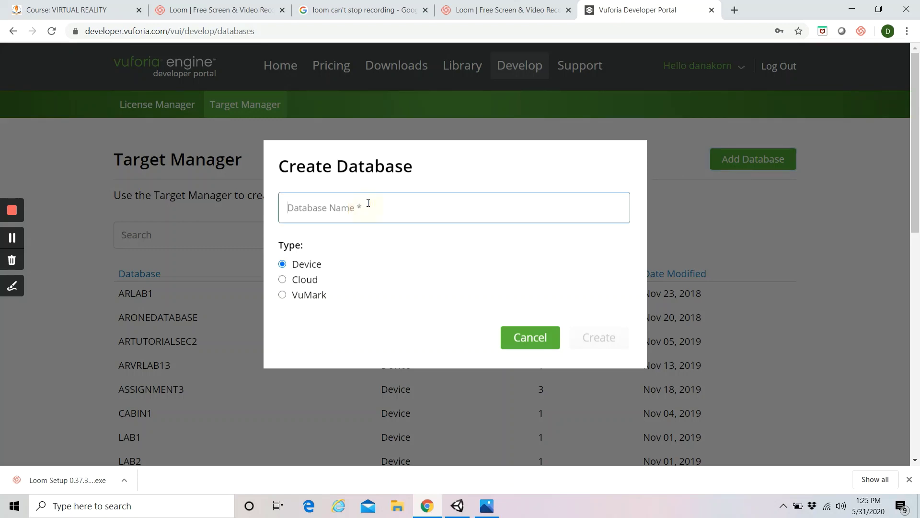
pyautogui.write('m')
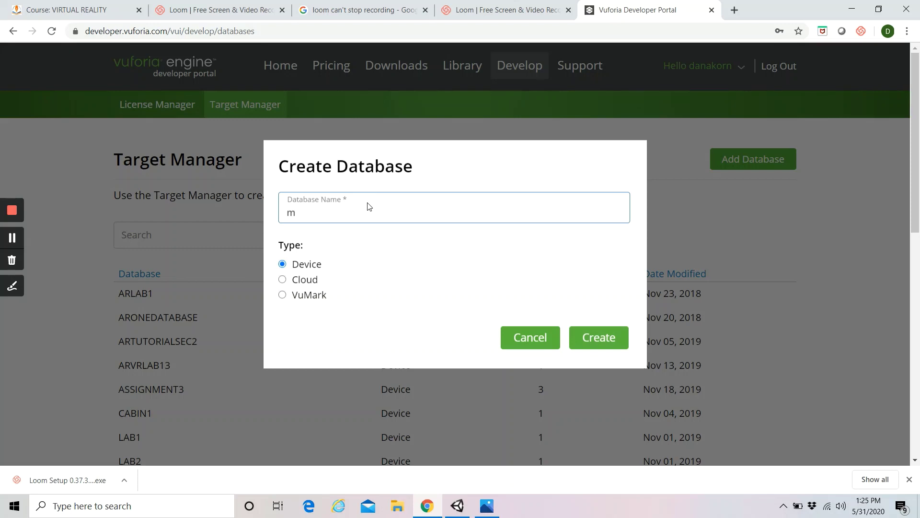
pyautogui.write('yAR')
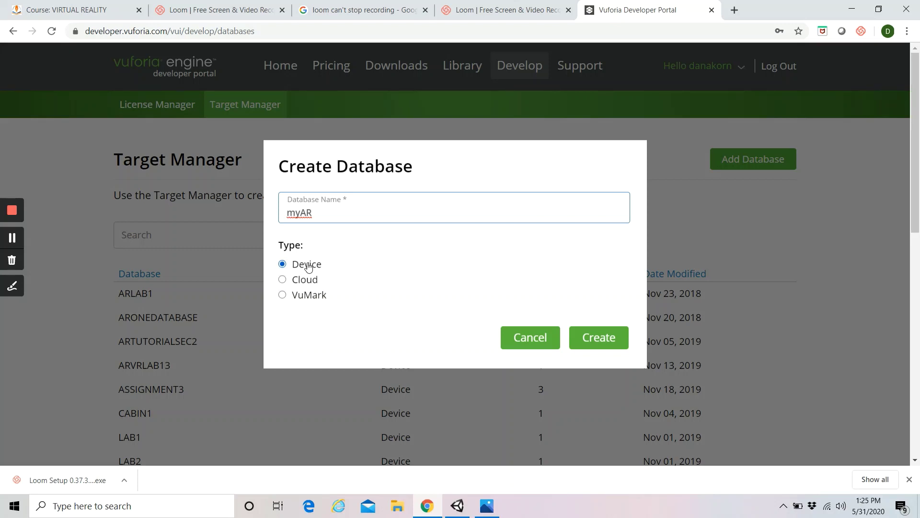
pyautogui.click(604, 338)
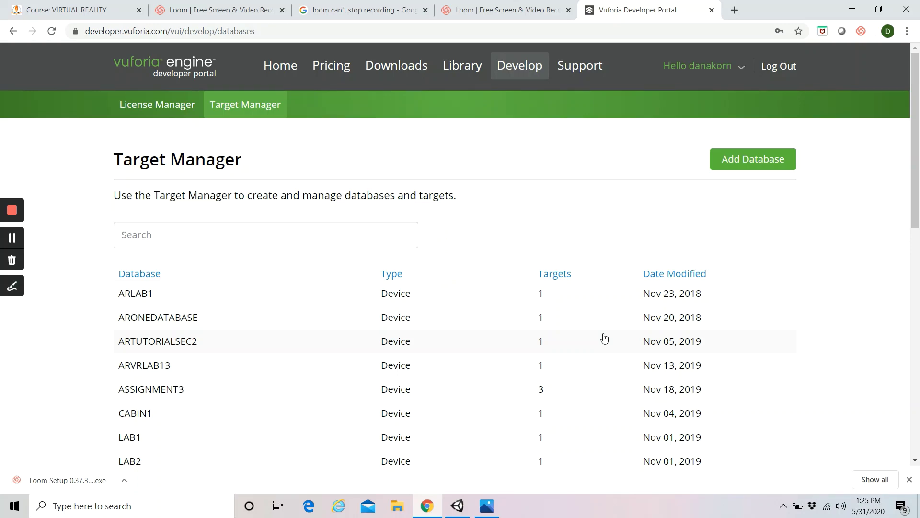
# Open the myAR database and start a single-image target using IMG_20200530_213126 from the Desktop folder
pyautogui.scroll(-4, 447, 352)
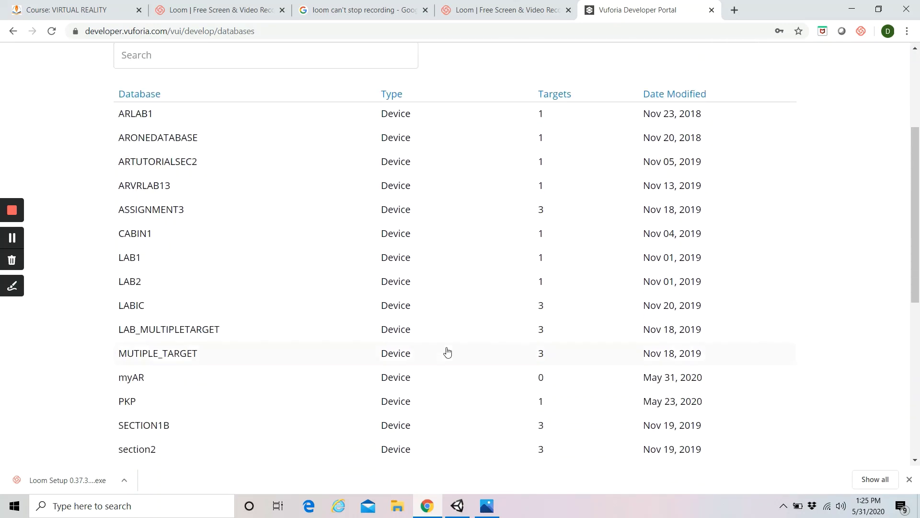
pyautogui.scroll(-1, 447, 352)
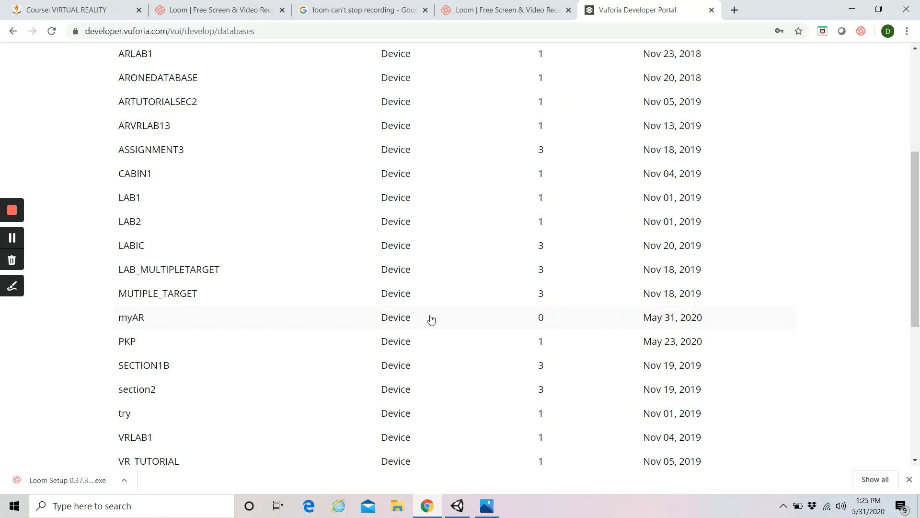
pyautogui.click(134, 322)
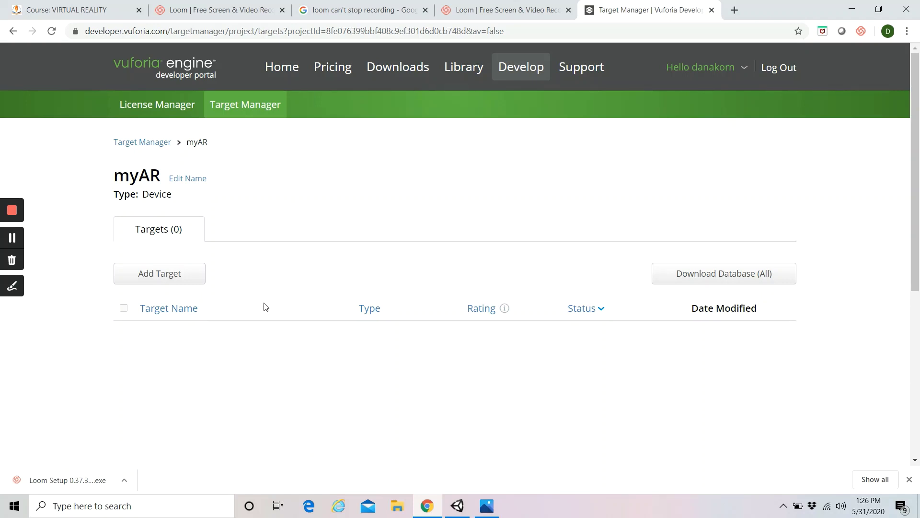
pyautogui.click(164, 276)
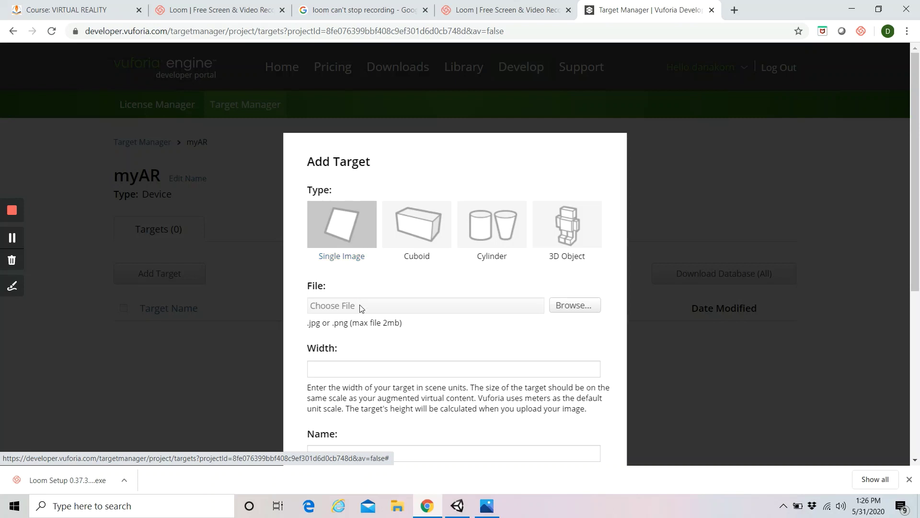
pyautogui.click(562, 307)
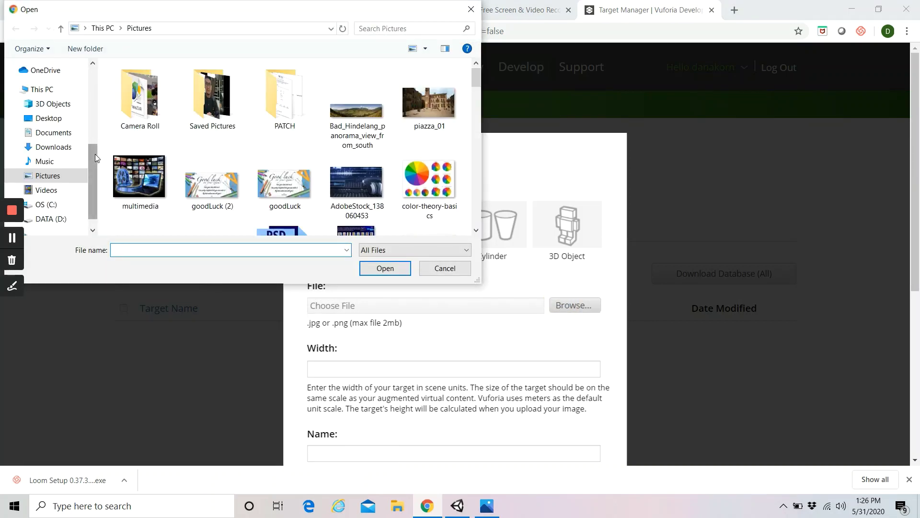
pyautogui.moveTo(94, 154); pyautogui.dragTo(100, 57)
pyautogui.click(48, 89)
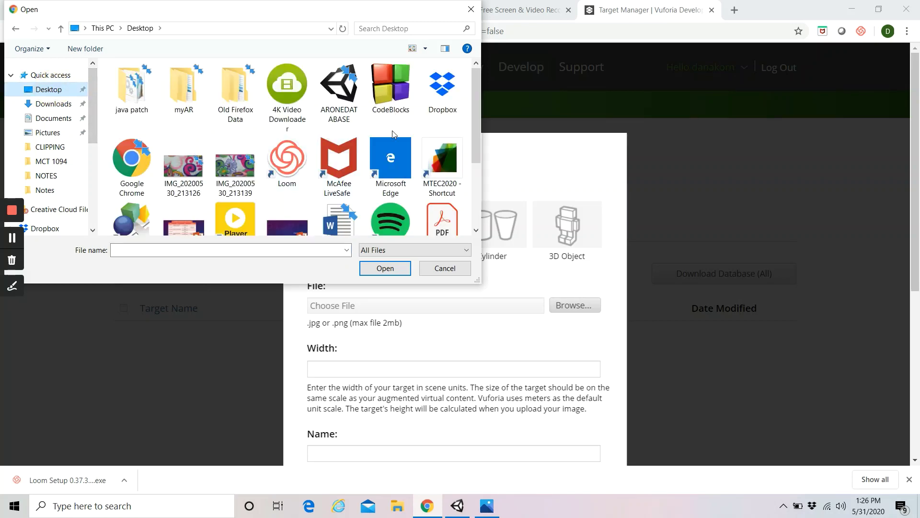
pyautogui.click(183, 165)
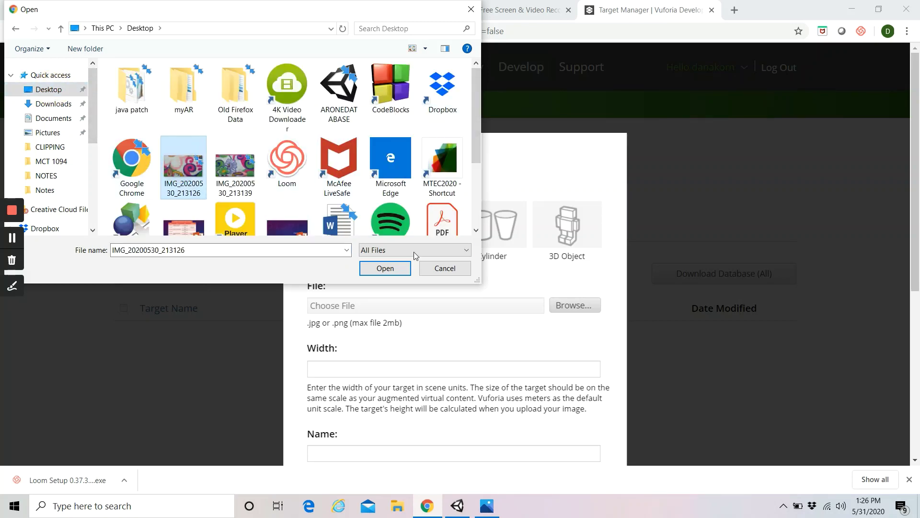
pyautogui.click(385, 268)
# Set the new image target's width to 6 scene units
pyautogui.scroll(-5, 380, 272)
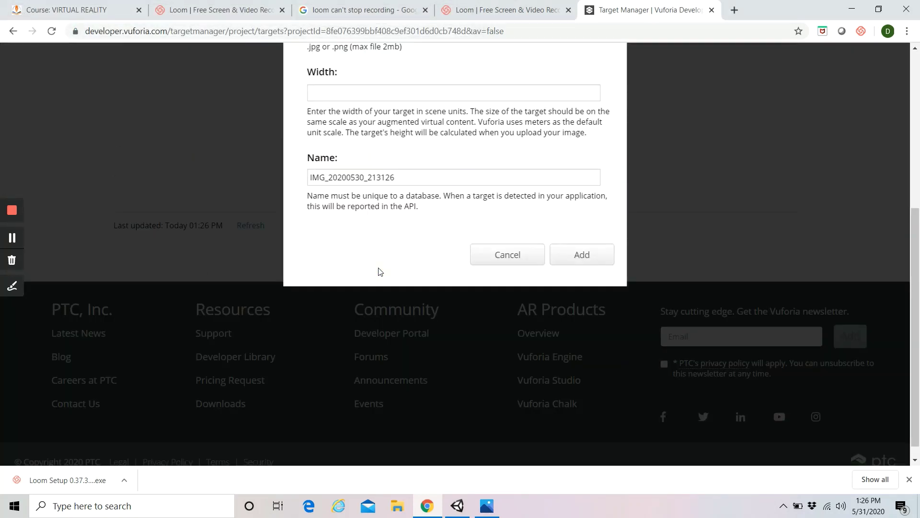
pyautogui.scroll(3, 376, 264)
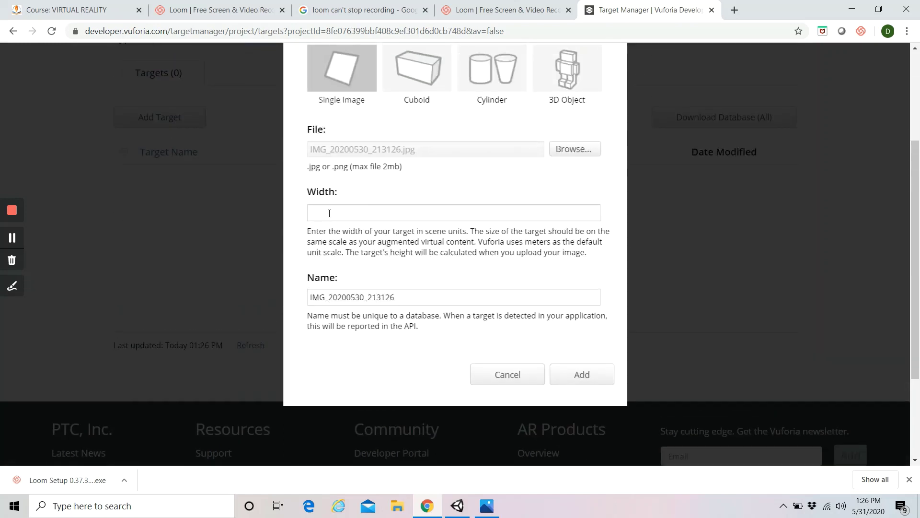
pyautogui.click(329, 213)
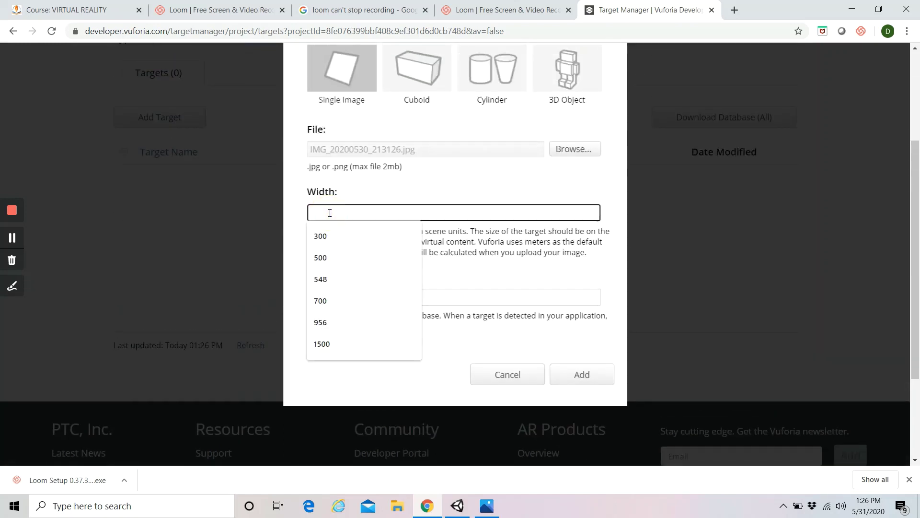
pyautogui.write('6')
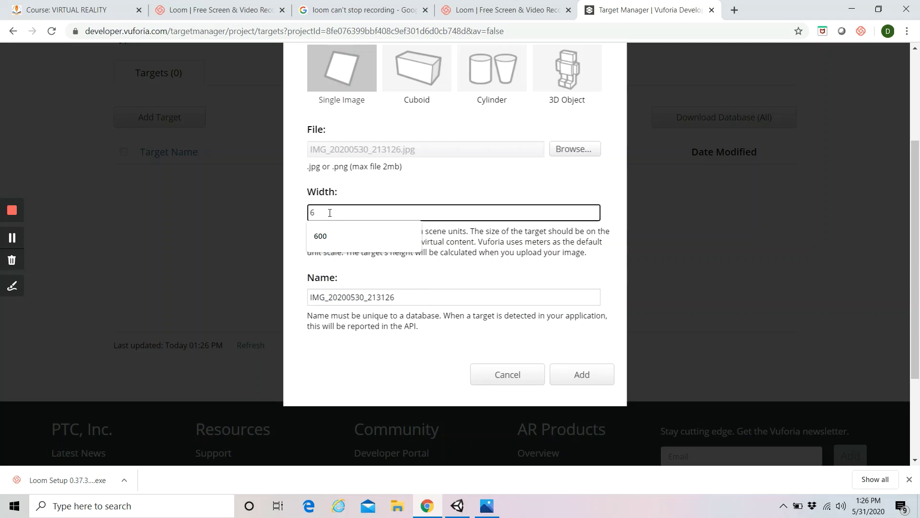
pyautogui.click(394, 199)
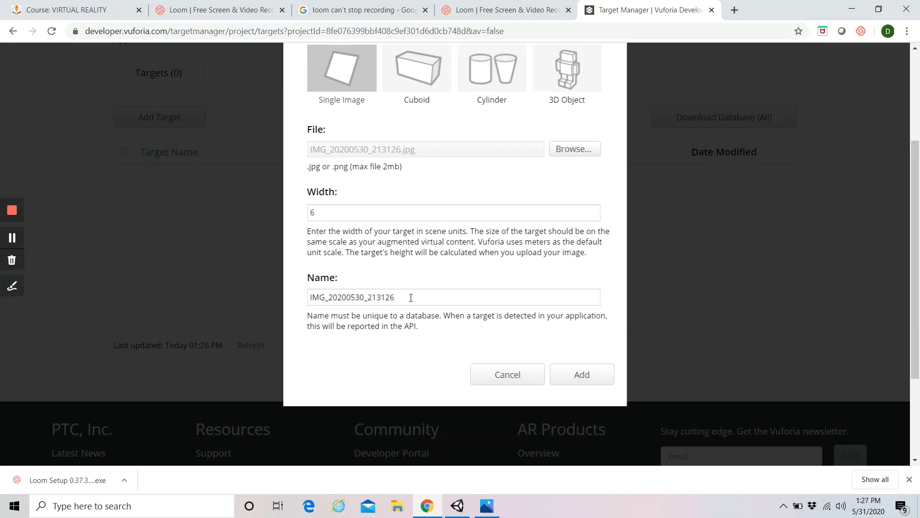
# Replace the target's default name with myAR_Target and add the target to the database
pyautogui.moveTo(411, 297); pyautogui.dragTo(294, 297)
pyautogui.scroll(1, 423, 355)
pyautogui.click(423, 355)
pyautogui.press('BackSpace')
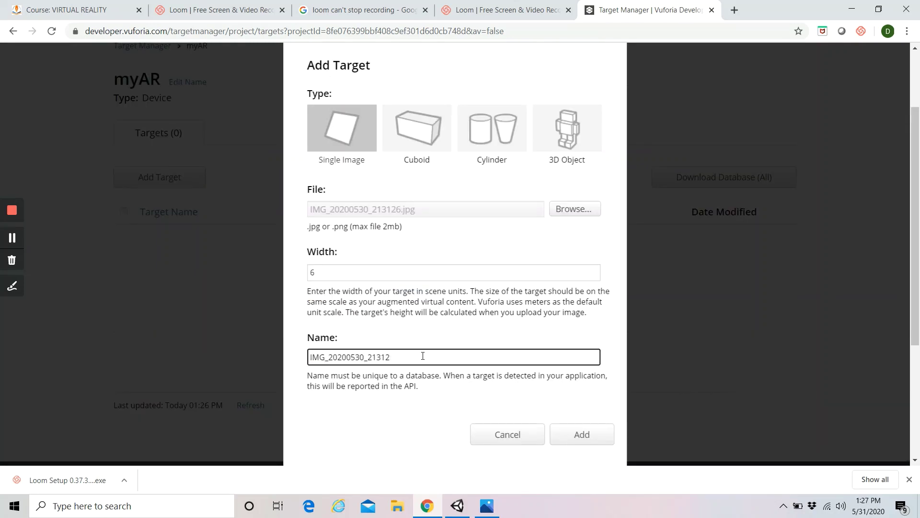
pyautogui.press('BackSpace')
pyautogui.press('BackSpace')
pyautogui.press('BackSpace')
pyautogui.press('BackSpace')
pyautogui.press('BackSpace')
pyautogui.press('BackSpace')
pyautogui.press('BackSpace')
pyautogui.press('BackSpace')
pyautogui.press('BackSpace')
pyautogui.press('BackSpace')
pyautogui.press('BackSpace')
pyautogui.press('BackSpace')
pyautogui.press('BackSpace')
pyautogui.press('BackSpace')
pyautogui.press('BackSpace')
pyautogui.press('BackSpace')
pyautogui.press('BackSpace')
pyautogui.write('MY')
pyautogui.press('BackSpace')
pyautogui.press('BackSpace')
pyautogui.write('myARtARGET')
pyautogui.press('BackSpace')
pyautogui.press('BackSpace')
pyautogui.press('BackSpace')
pyautogui.press('BackSpace')
pyautogui.press('BackSpace')
pyautogui.write('_Target')
pyautogui.click(575, 439)
pyautogui.click(575, 439)
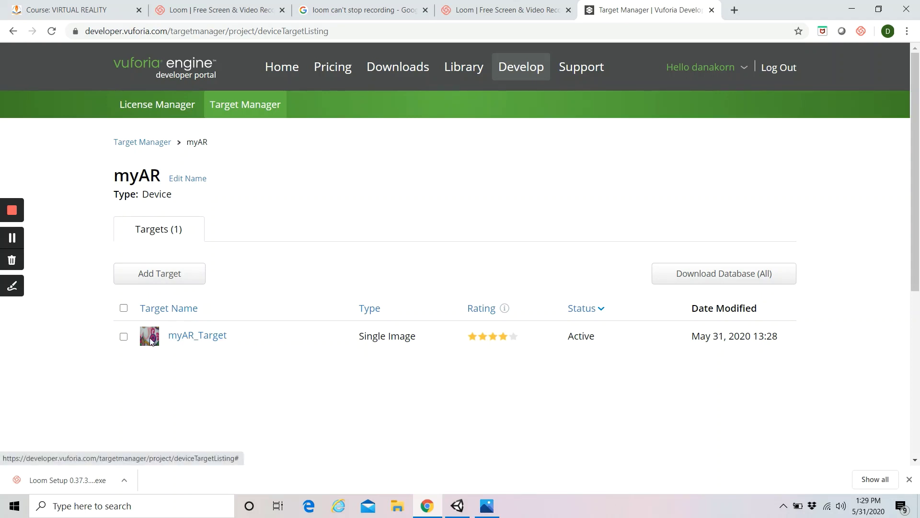
# Open the details of myAR_Target, show its detected features, and examine their distribution and the augmentable rating
pyautogui.click(205, 342)
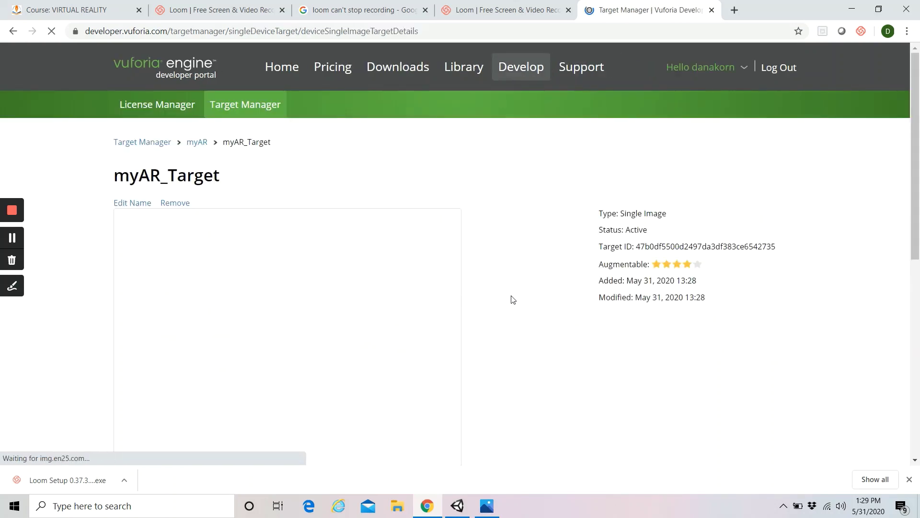
pyautogui.scroll(-5, 538, 294)
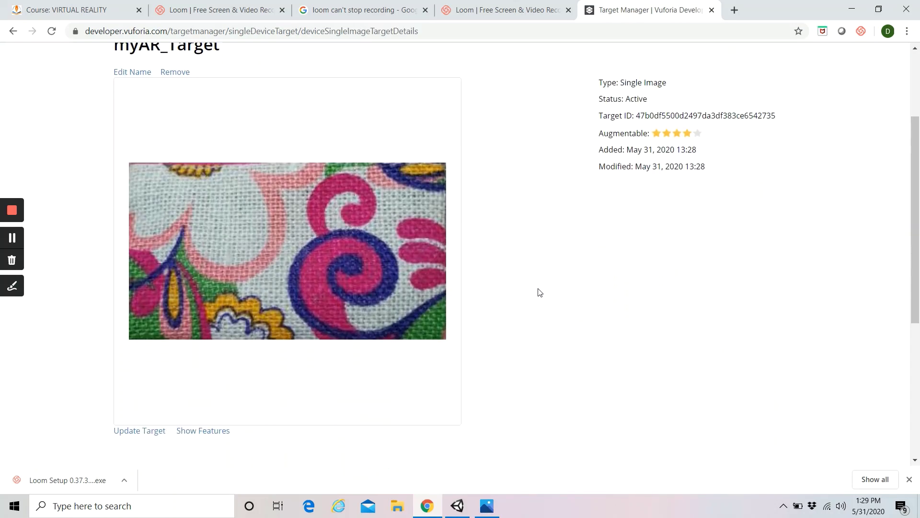
pyautogui.scroll(-2, 540, 292)
pyautogui.scroll(1, 540, 292)
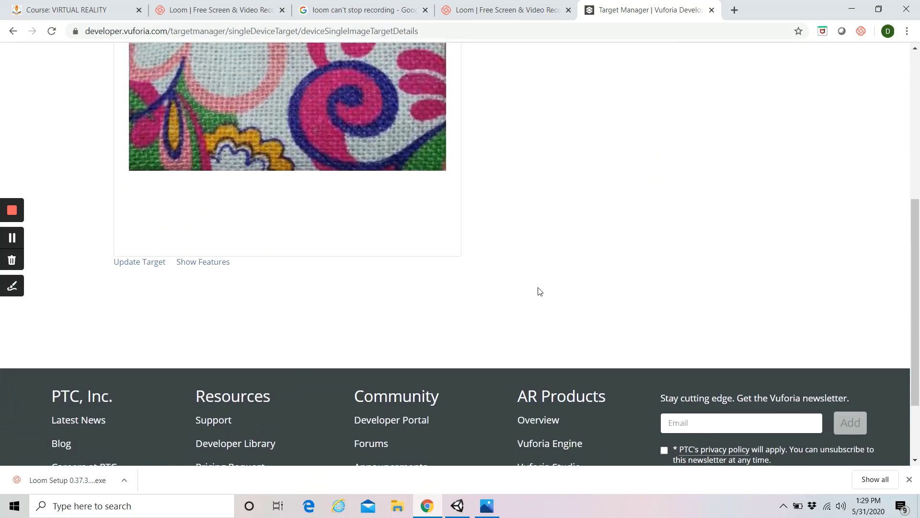
pyautogui.click(203, 267)
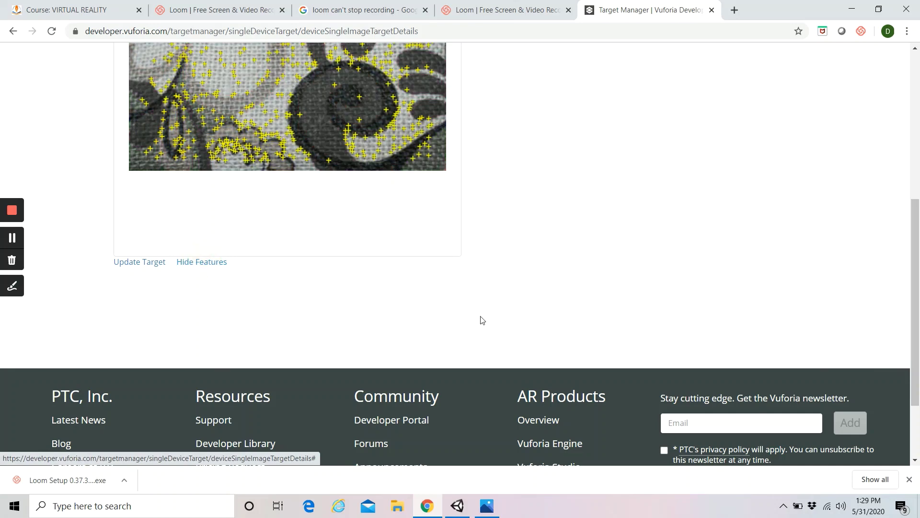
pyautogui.scroll(3, 481, 320)
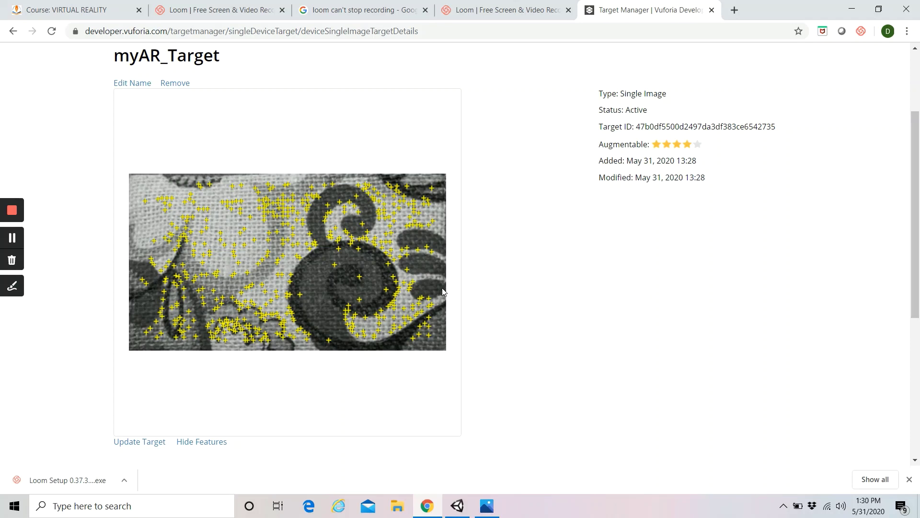
pyautogui.scroll(-3, 445, 288)
pyautogui.scroll(4, 449, 288)
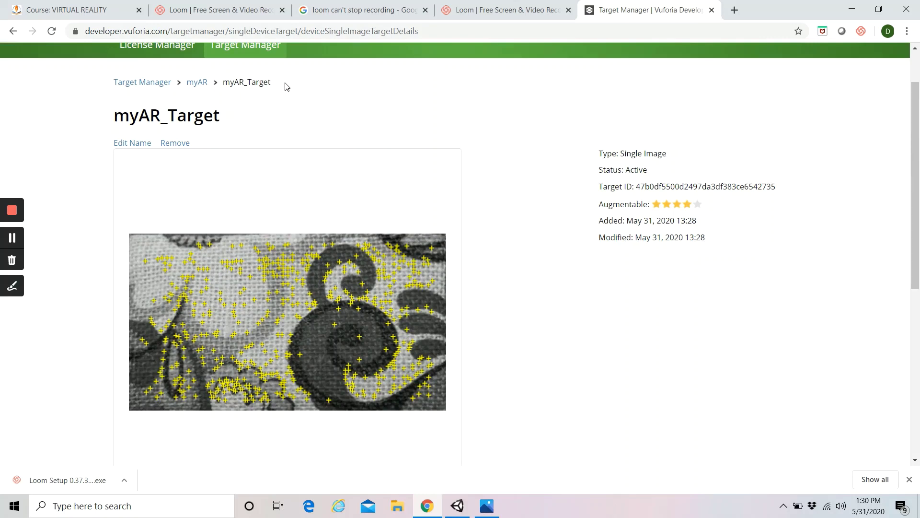
# Return to the myAR database, select myAR_Target, and download the database for the Unity Editor platform
pyautogui.click(197, 83)
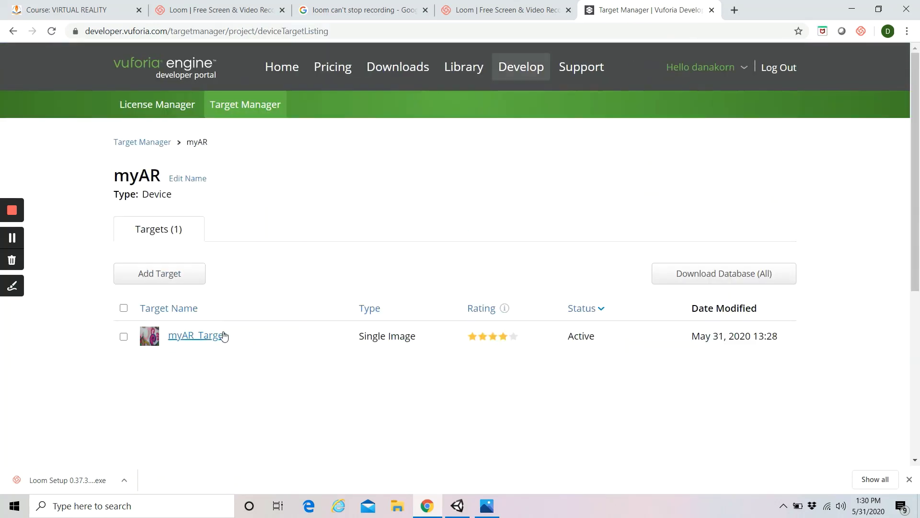
pyautogui.click(124, 337)
pyautogui.click(753, 278)
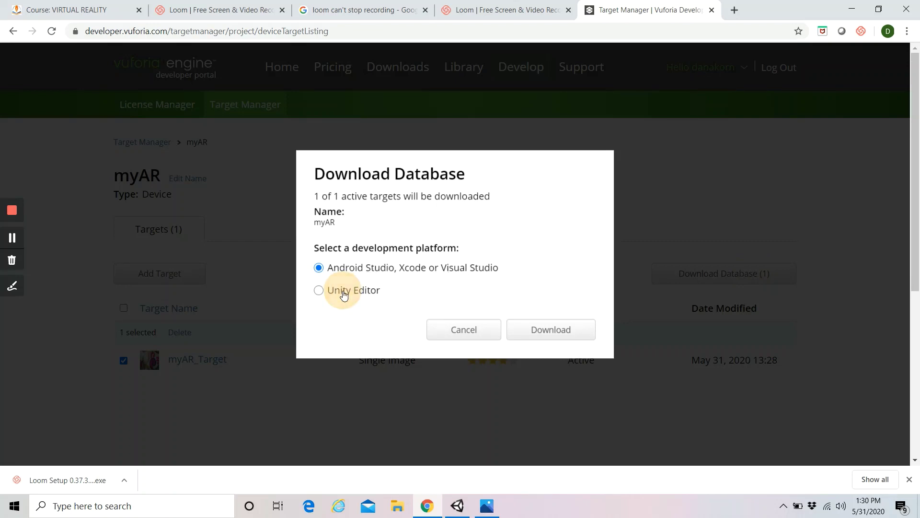
pyautogui.click(533, 330)
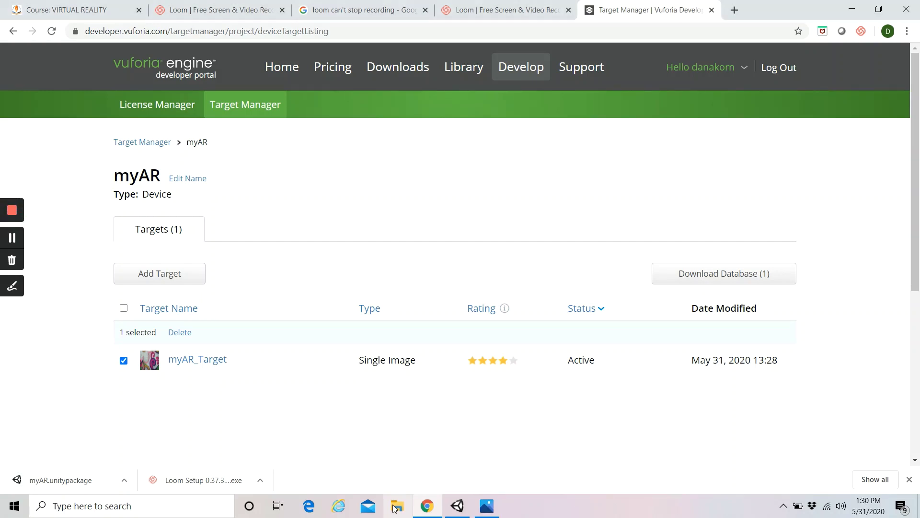
# Open the downloaded myAR package from the Downloads folder in File Explorer and import all its items into the Unity project
pyautogui.click(395, 506)
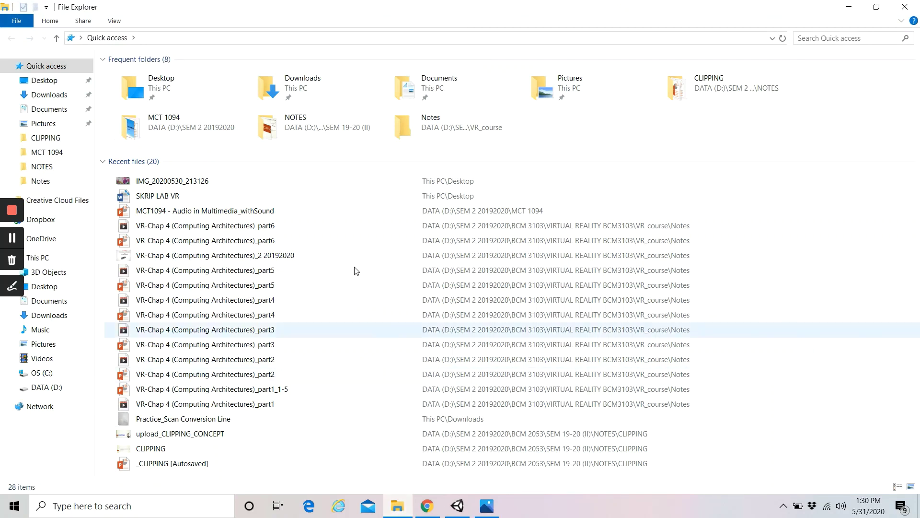
pyautogui.click(50, 96)
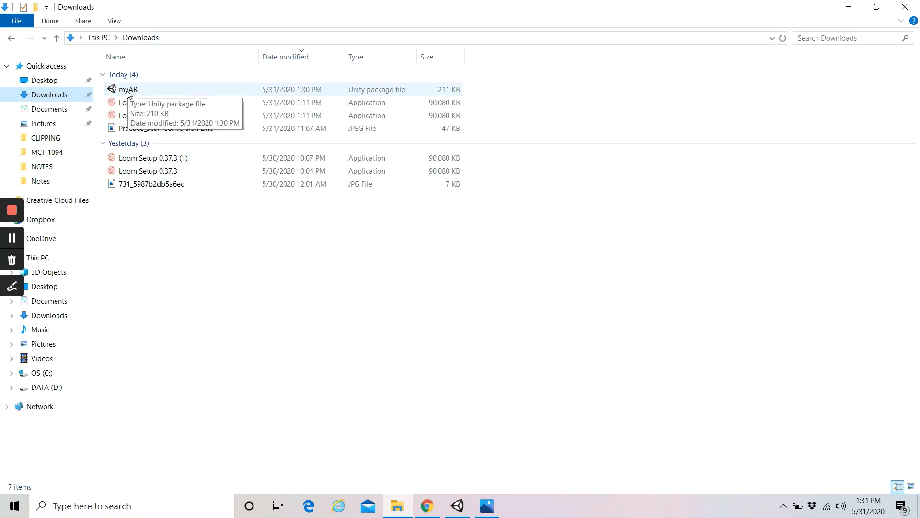
pyautogui.click(128, 91)
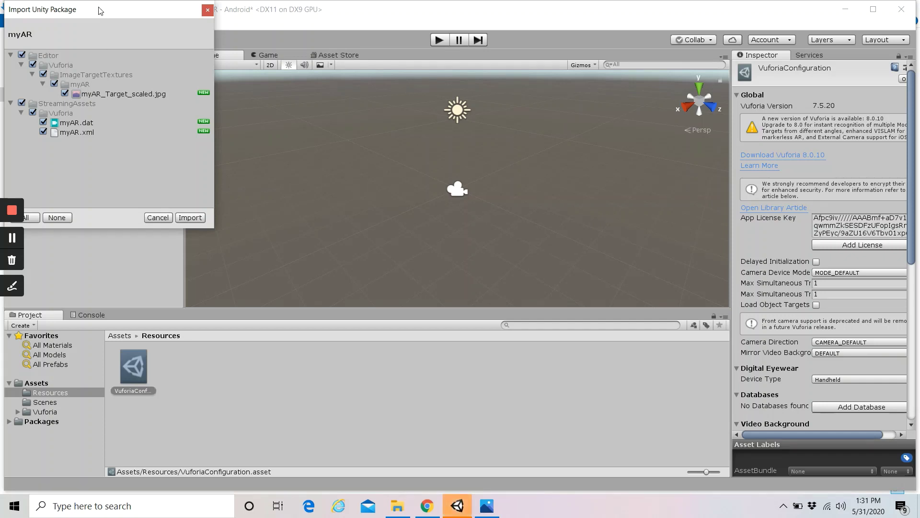
pyautogui.moveTo(98, 6); pyautogui.dragTo(336, 17)
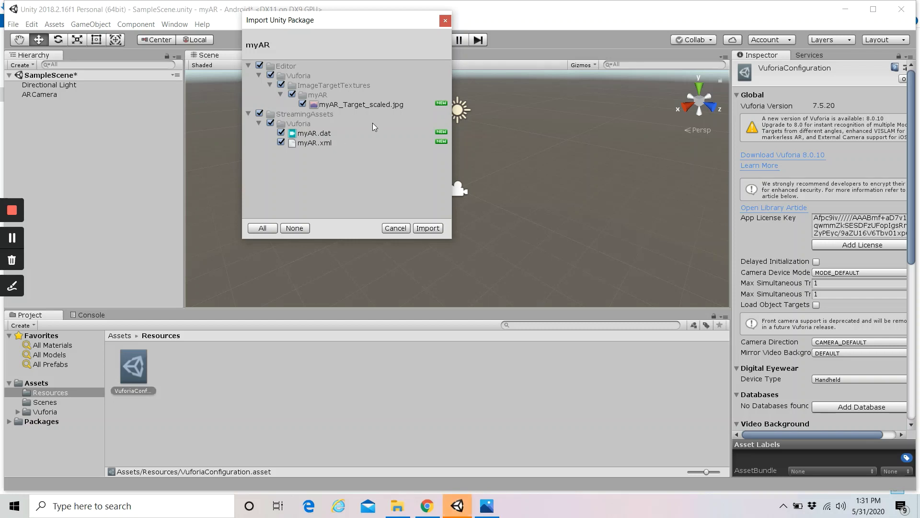
pyautogui.click(428, 228)
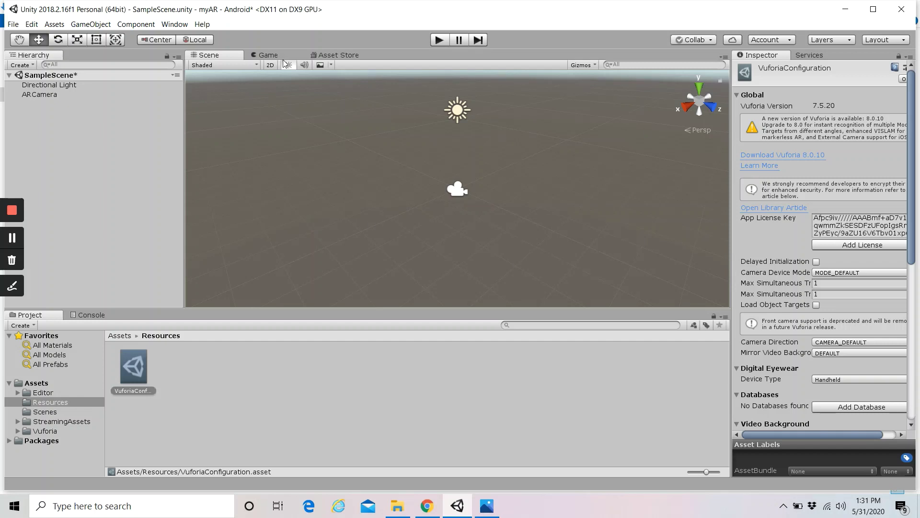
# Add a Vuforia Image target to the scene and make it a child of ARCamera in the hierarchy
pyautogui.click(95, 24)
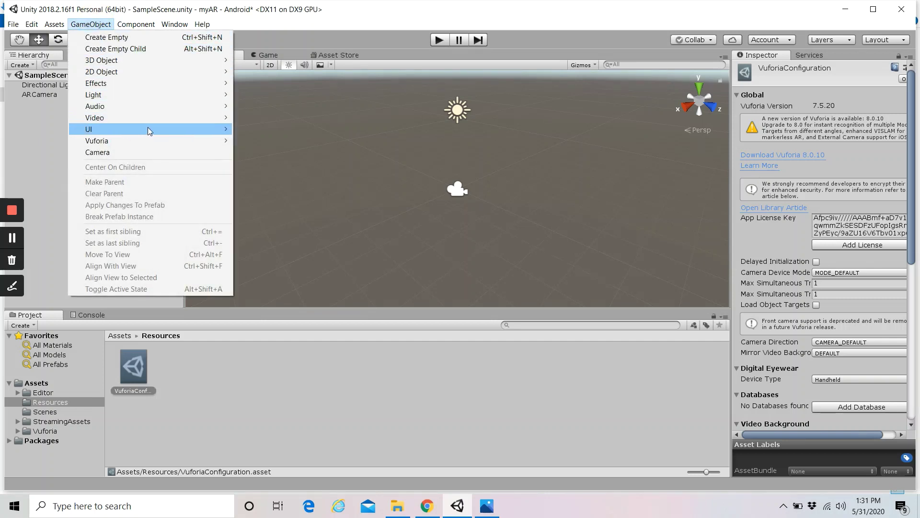
pyautogui.moveTo(154, 142)
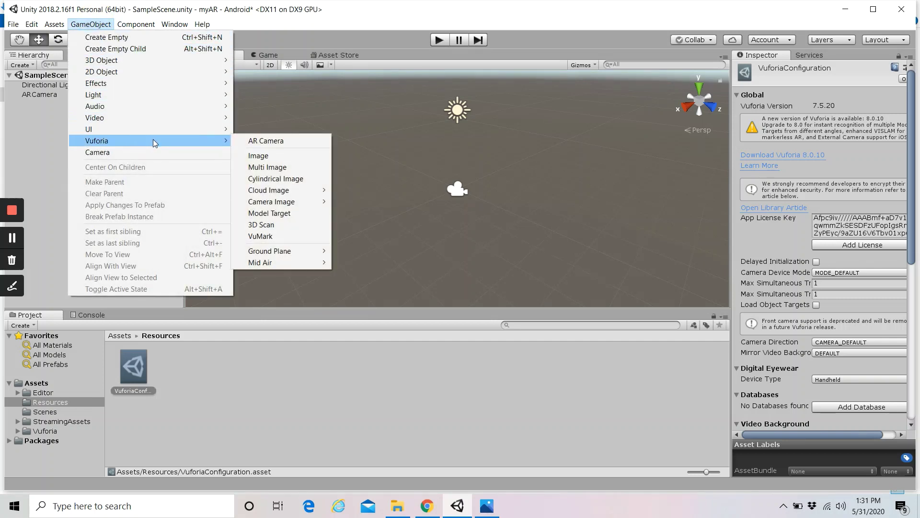
pyautogui.click(269, 155)
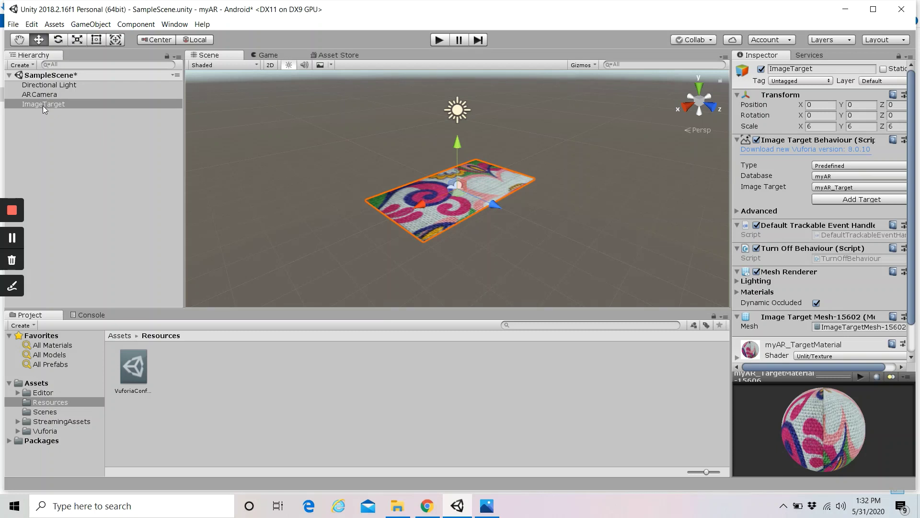
pyautogui.moveTo(42, 104); pyautogui.dragTo(45, 96)
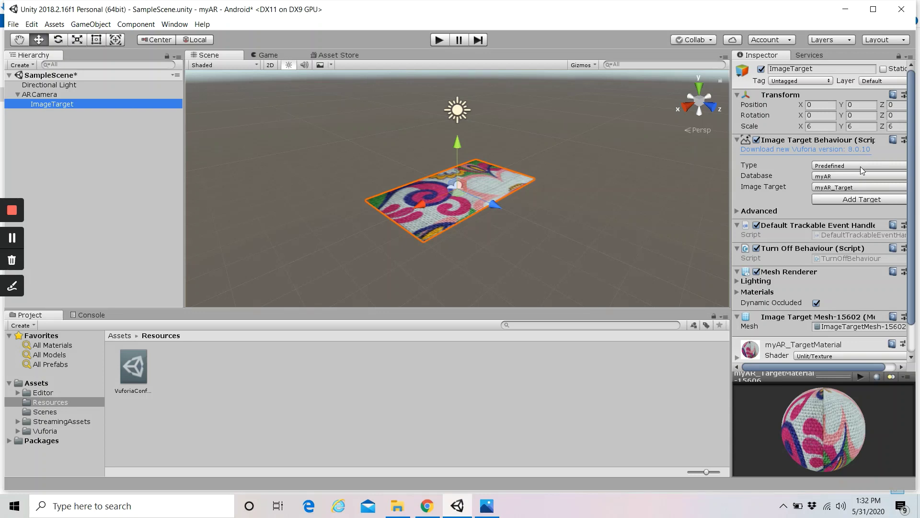
# Set the ImageTarget's database to myAR and its image target to myAR_Target
pyautogui.click(843, 176)
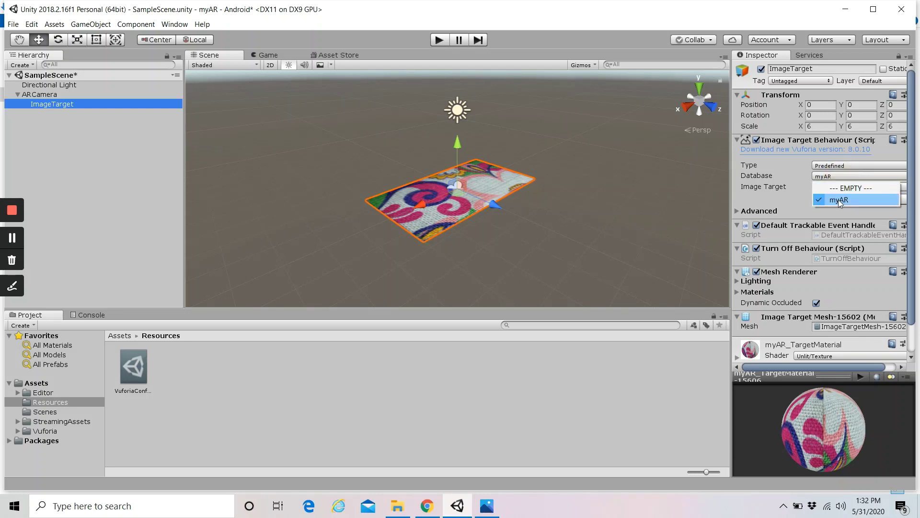
pyautogui.click(838, 199)
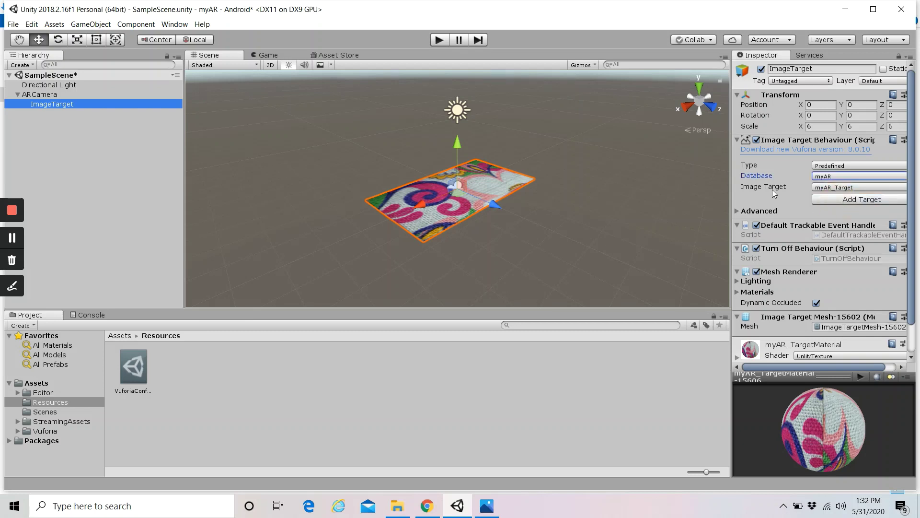
pyautogui.click(851, 187)
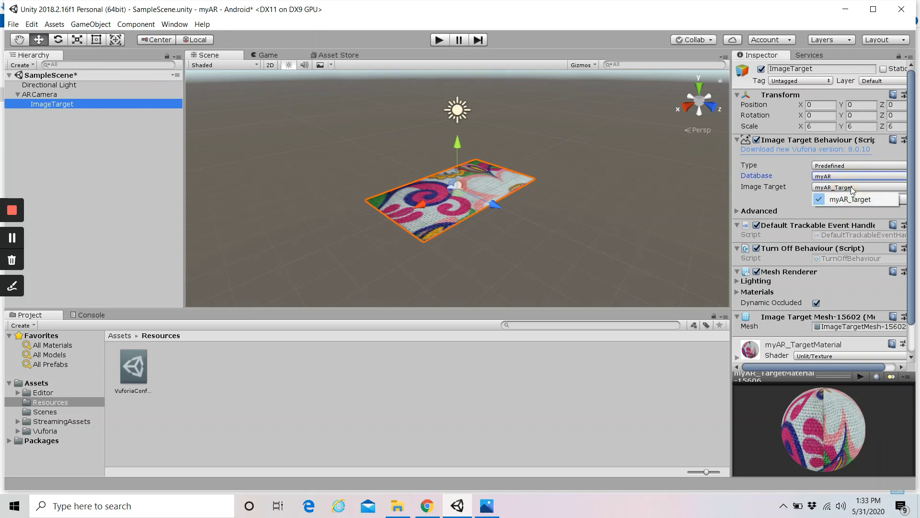
pyautogui.click(797, 194)
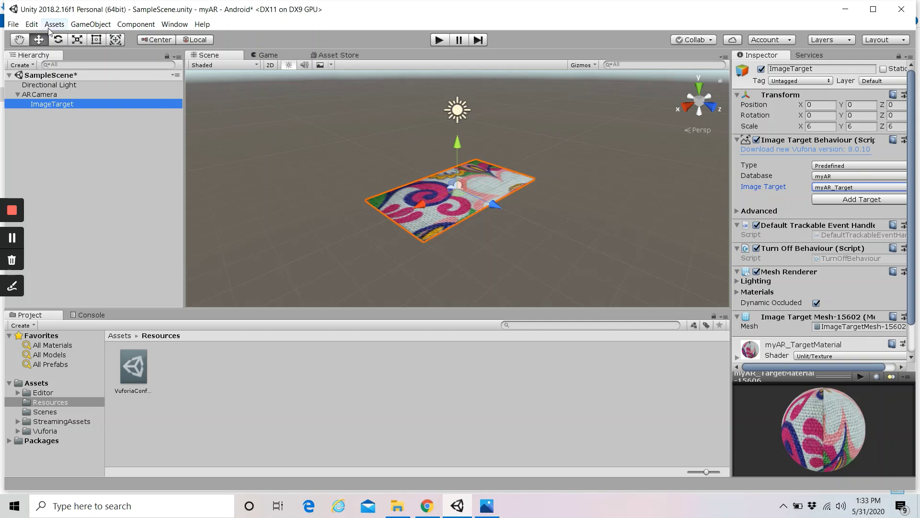
# Move the ImageTarget along all three axes to about X -1.16, Y -0.09, Z 0.14
pyautogui.click(19, 40)
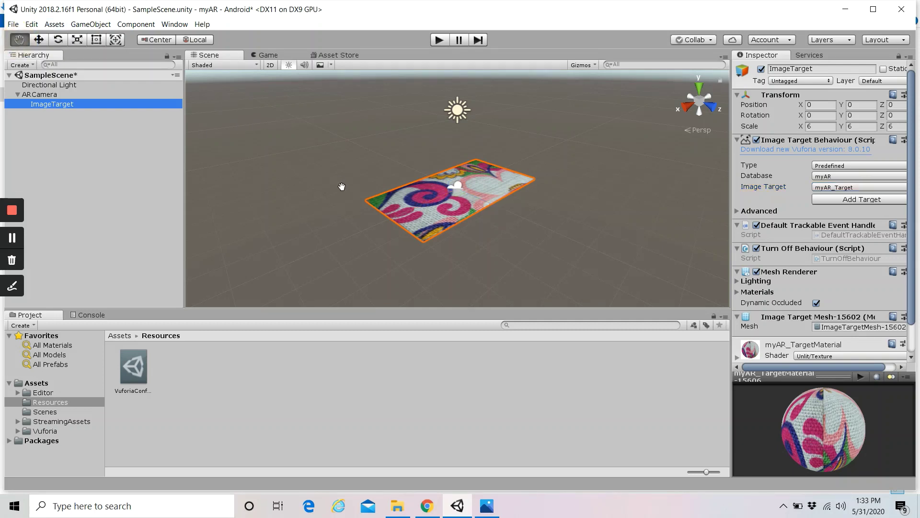
pyautogui.moveTo(343, 188); pyautogui.dragTo(366, 199)
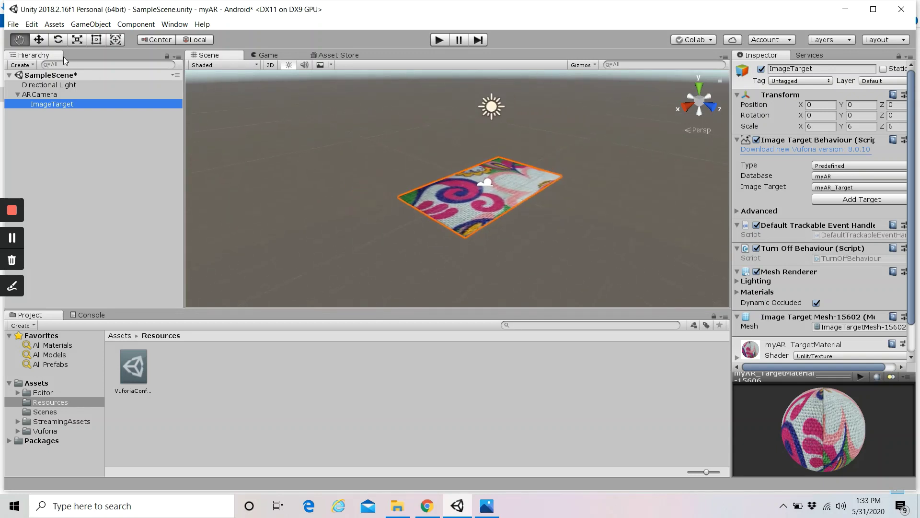
pyautogui.click(40, 39)
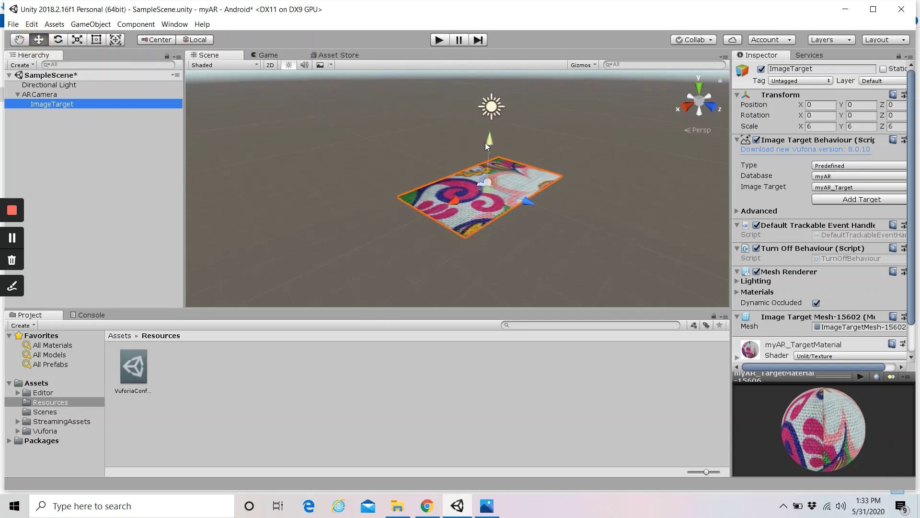
pyautogui.moveTo(490, 139)
pyautogui.mouseDown()
pyautogui.moveTo(490, 110)
pyautogui.moveTo(496, 151)
pyautogui.moveTo(496, 142)
pyautogui.mouseUp()
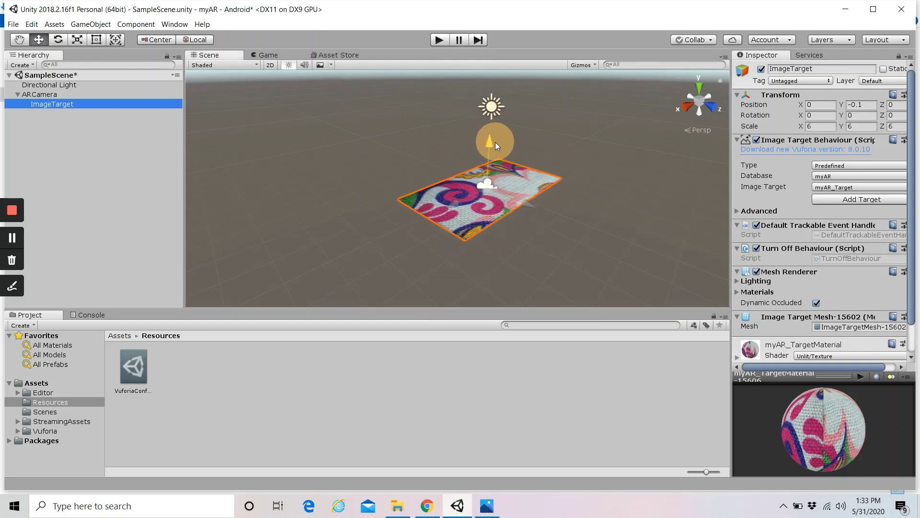
pyautogui.moveTo(456, 213); pyautogui.dragTo(473, 192)
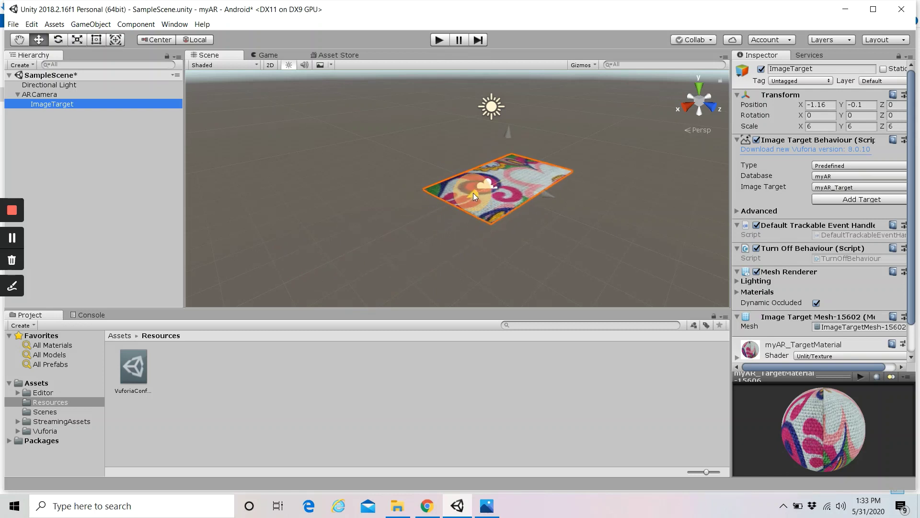
pyautogui.moveTo(549, 191)
pyautogui.mouseDown()
pyautogui.moveTo(596, 212)
pyautogui.moveTo(545, 202)
pyautogui.mouseUp()
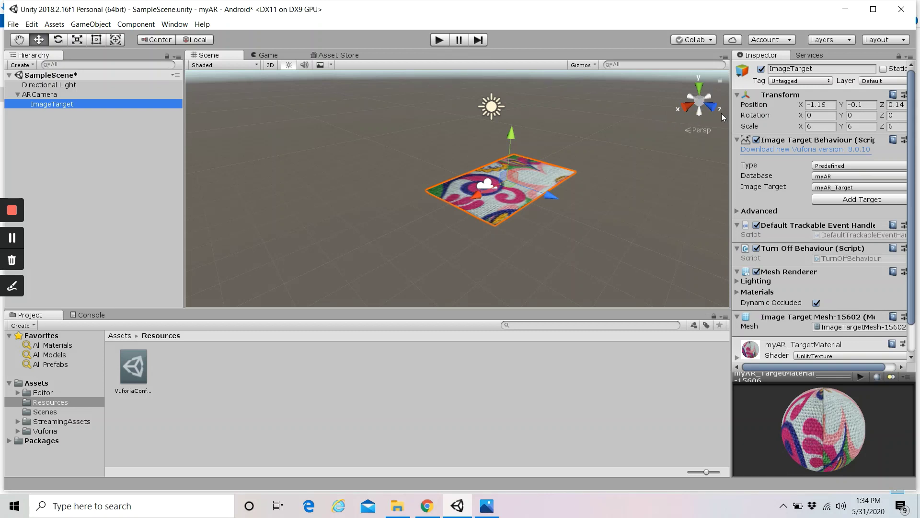
pyautogui.moveTo(511, 134)
pyautogui.mouseDown()
pyautogui.moveTo(510, 124)
pyautogui.moveTo(517, 143)
pyautogui.mouseUp()
# Rotate the ImageTarget to about 15.6 degrees around Y and scale it uniformly to about 5.16, keeping it selected
pyautogui.click(58, 40)
pyautogui.moveTo(473, 195)
pyautogui.mouseDown()
pyautogui.moveTo(502, 197)
pyautogui.moveTo(460, 196)
pyautogui.mouseUp()
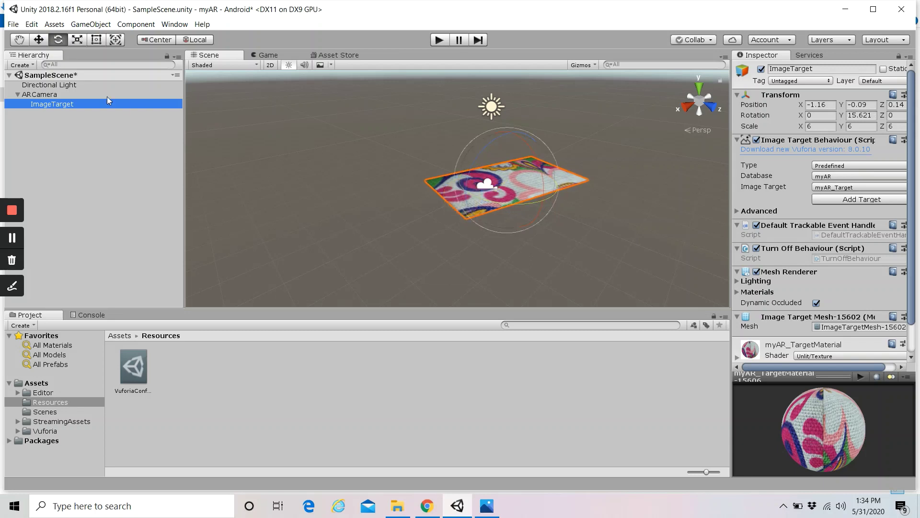
pyautogui.click(77, 39)
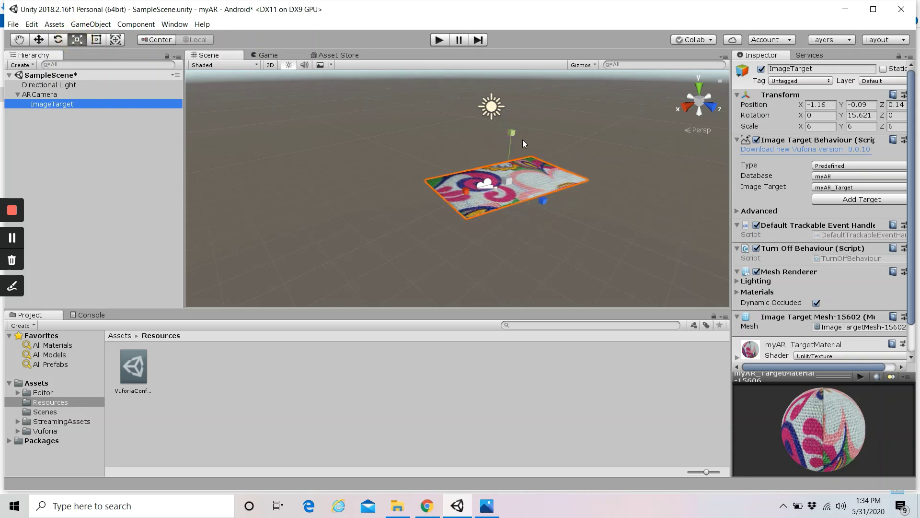
pyautogui.moveTo(543, 201); pyautogui.dragTo(562, 189)
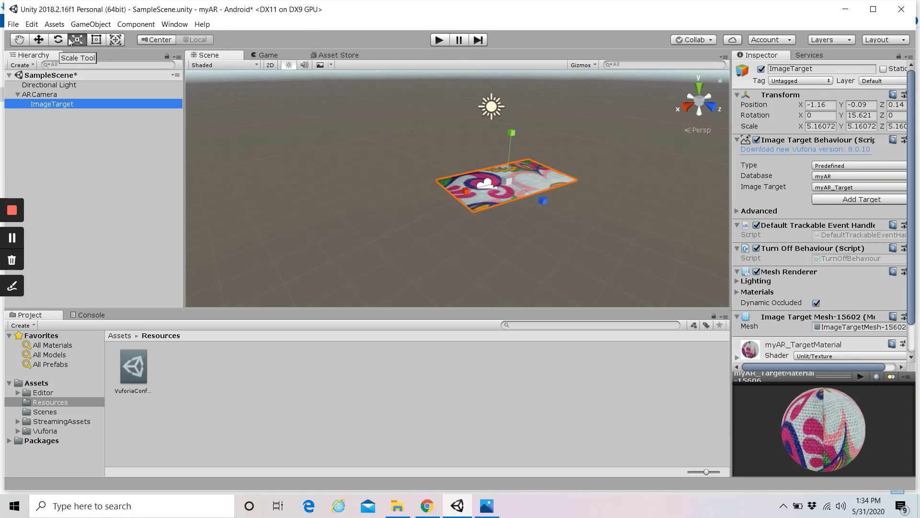
pyautogui.click(47, 96)
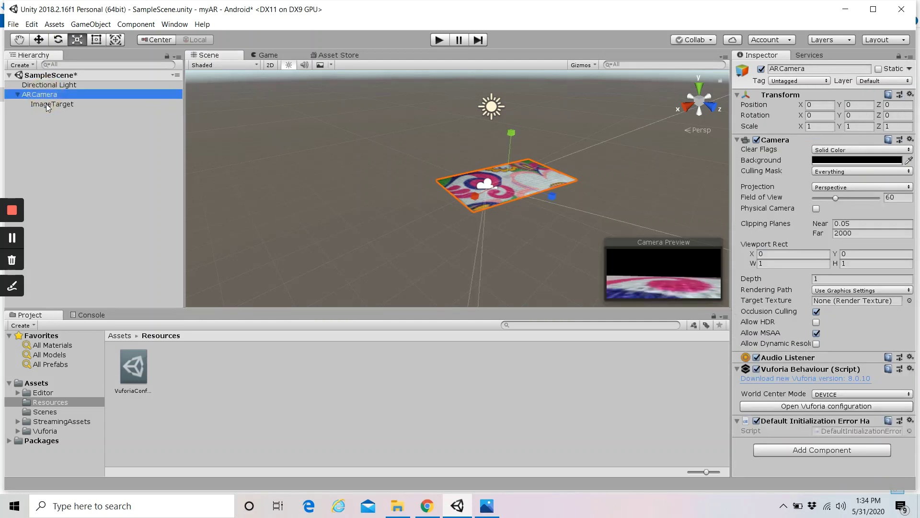
pyautogui.click(47, 105)
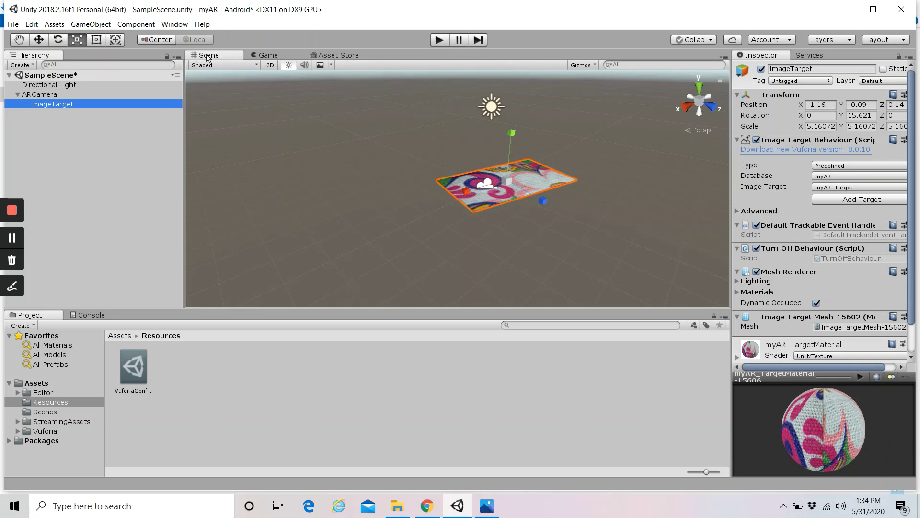
# Search the Asset Store for "barbarian warrior"
pyautogui.click(326, 54)
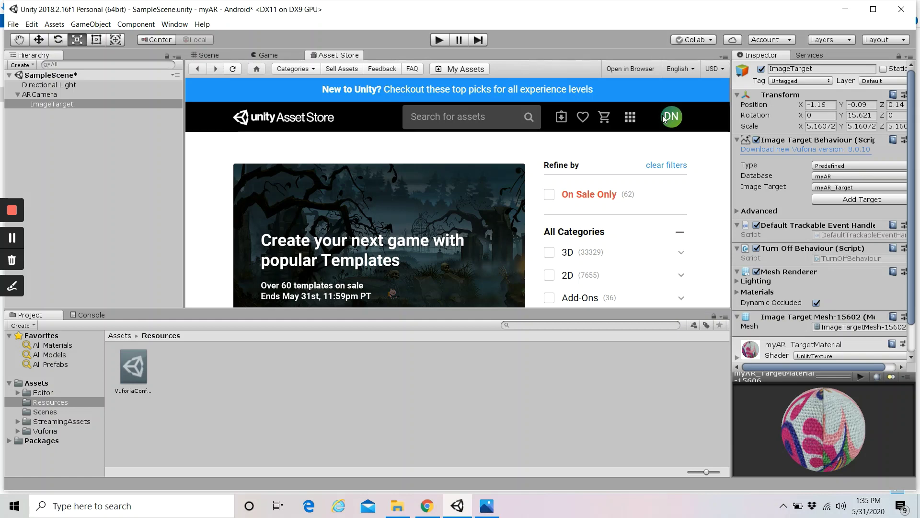
pyautogui.click(483, 119)
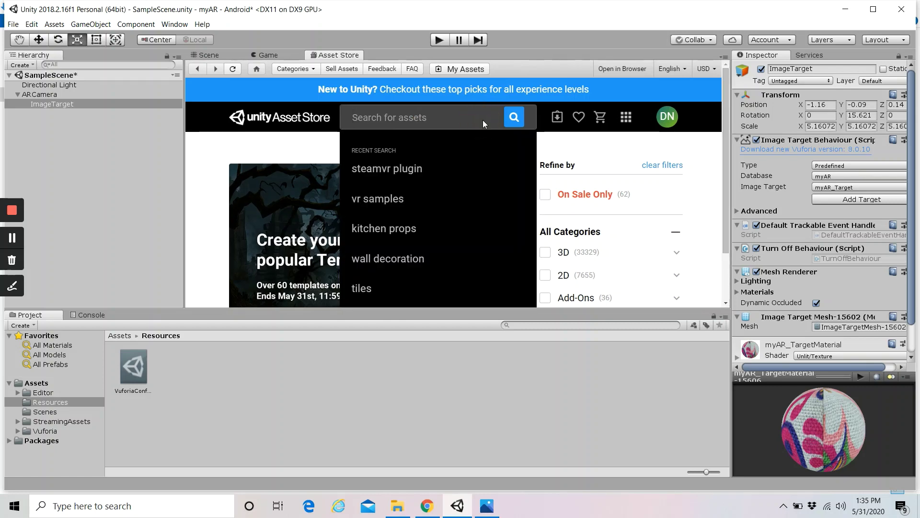
pyautogui.write('barr')
pyautogui.press('BackSpace')
pyautogui.press('BackSpace')
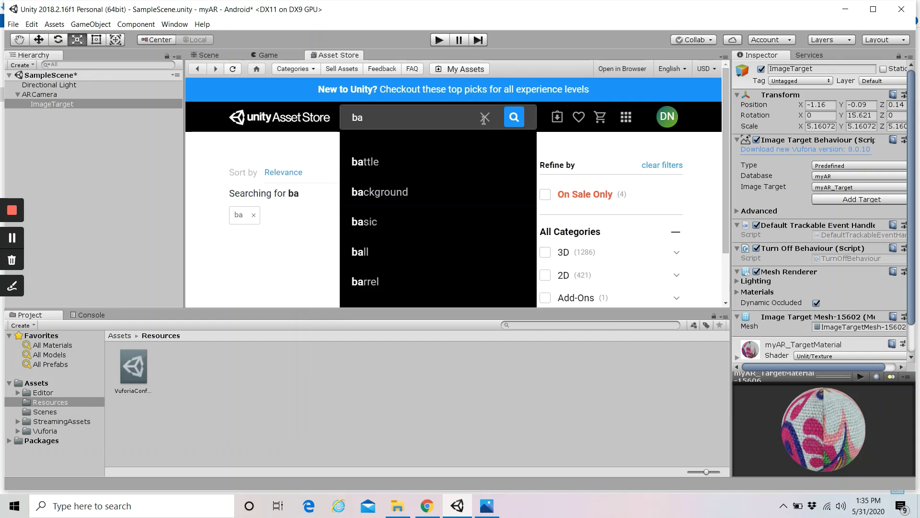
pyautogui.write('rba')
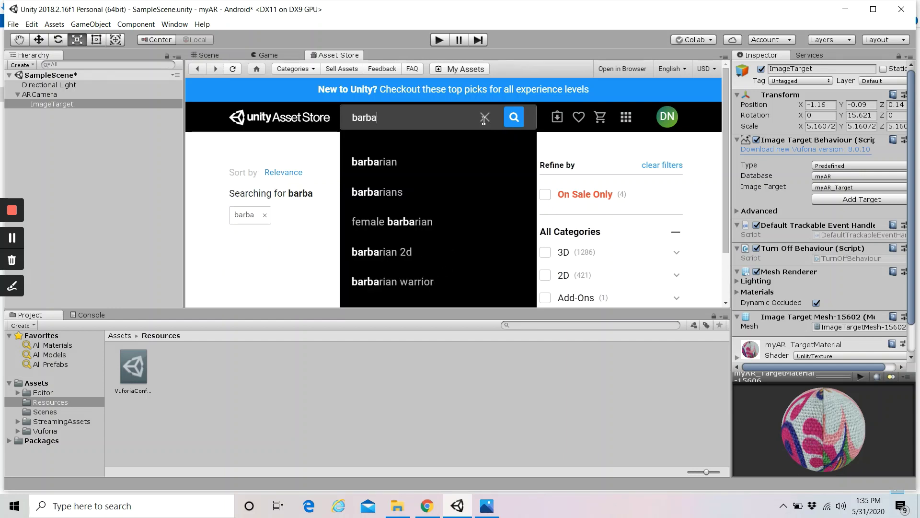
pyautogui.click(425, 283)
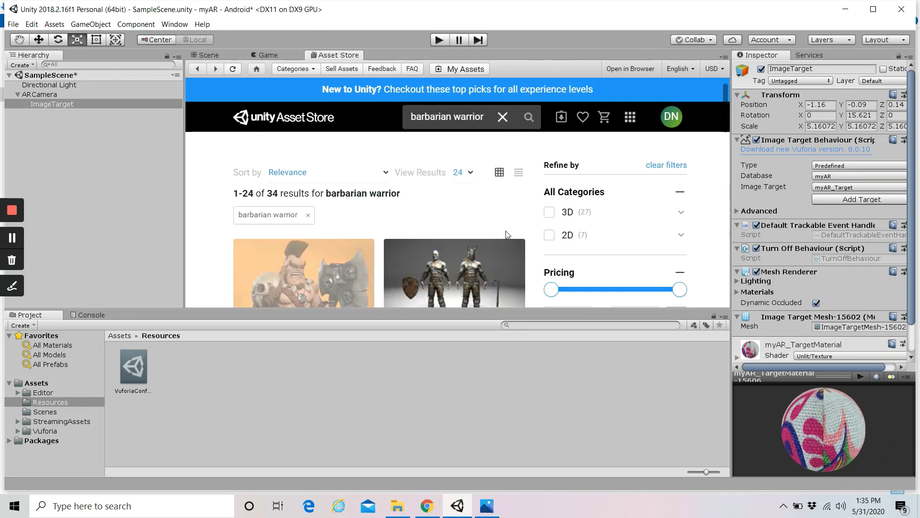
# Limit the barbarian warrior search results to free assets
pyautogui.scroll(-3, 505, 231)
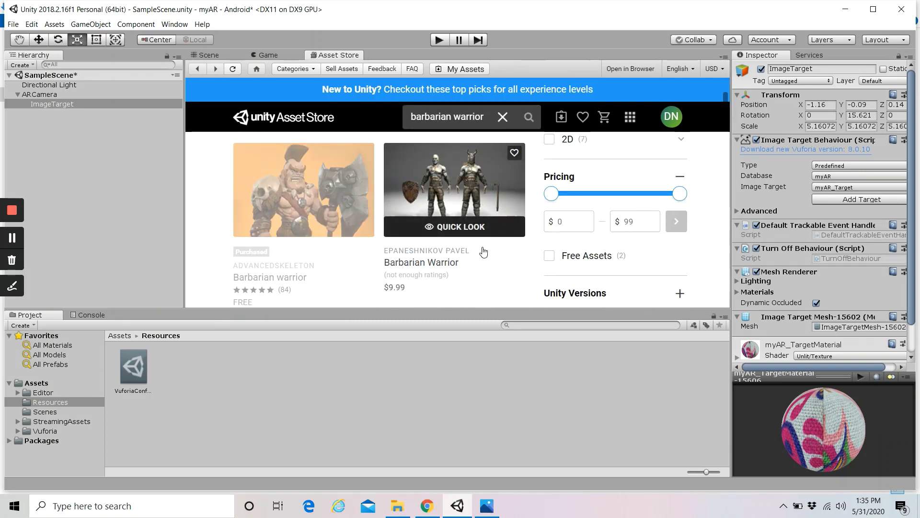
pyautogui.scroll(2, 556, 227)
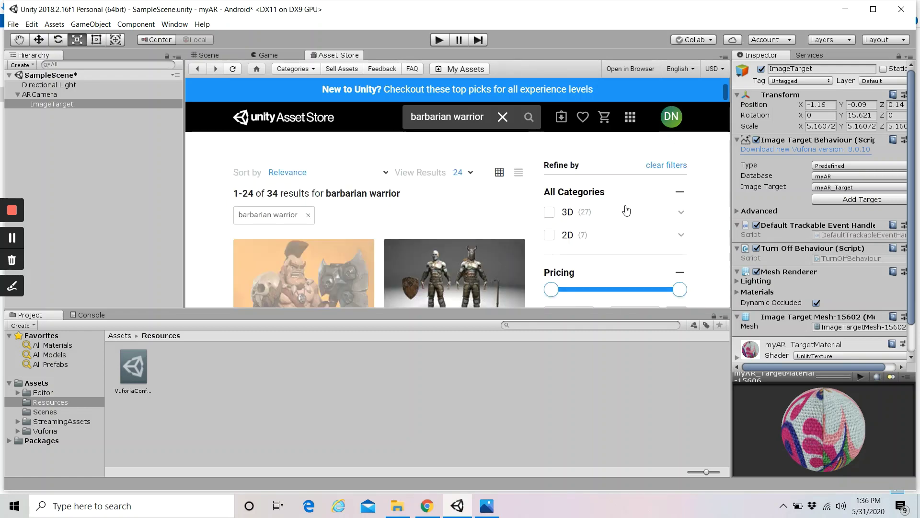
pyautogui.scroll(-1, 626, 209)
pyautogui.scroll(-3, 626, 208)
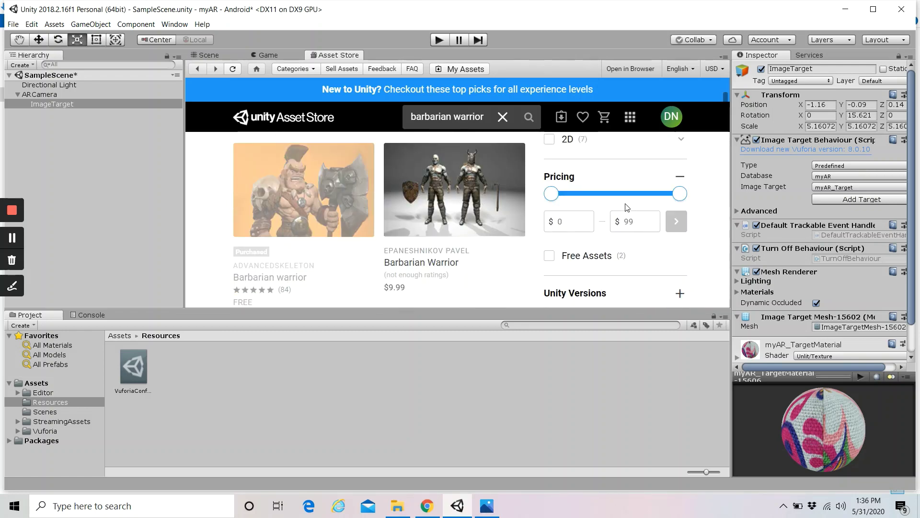
pyautogui.click(549, 160)
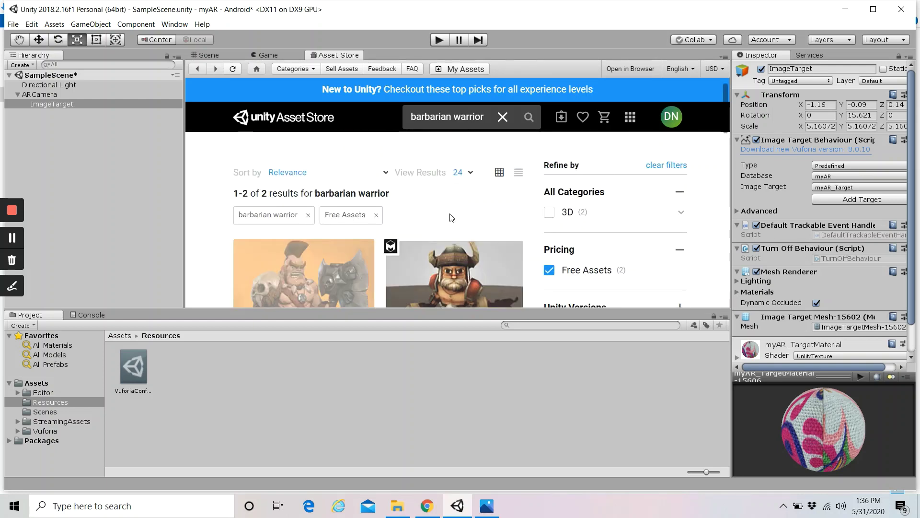
# Open the details page of the free Barbarian warrior asset by AdvancedSkeleton
pyautogui.scroll(-2, 453, 217)
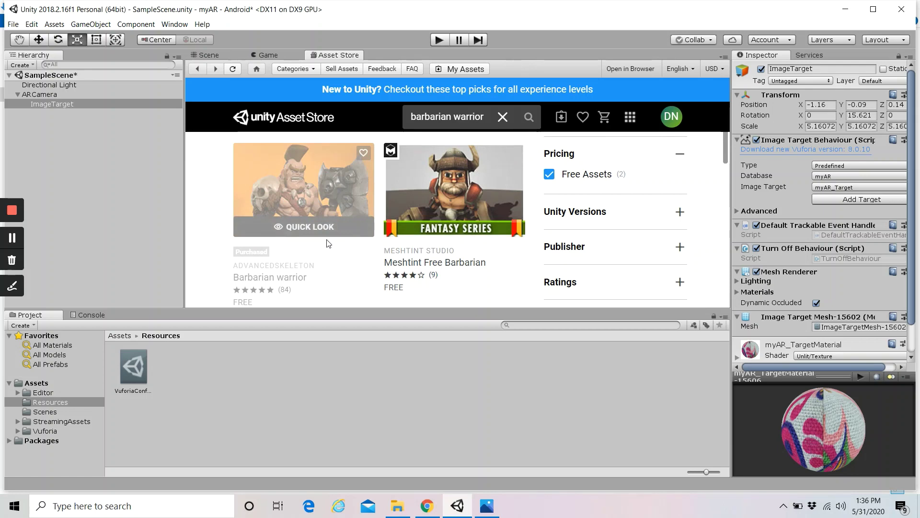
pyautogui.scroll(-3, 377, 234)
pyautogui.scroll(2, 377, 234)
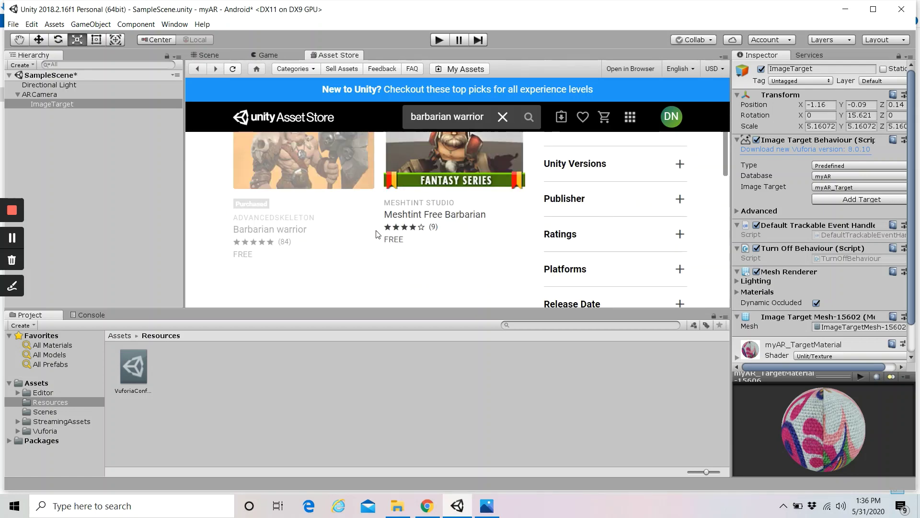
pyautogui.scroll(2, 377, 233)
pyautogui.scroll(-1, 377, 234)
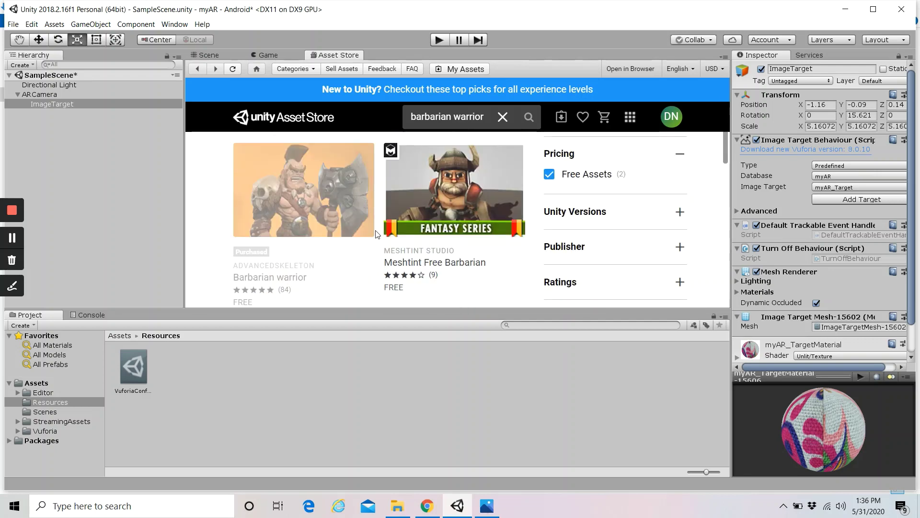
pyautogui.click(303, 189)
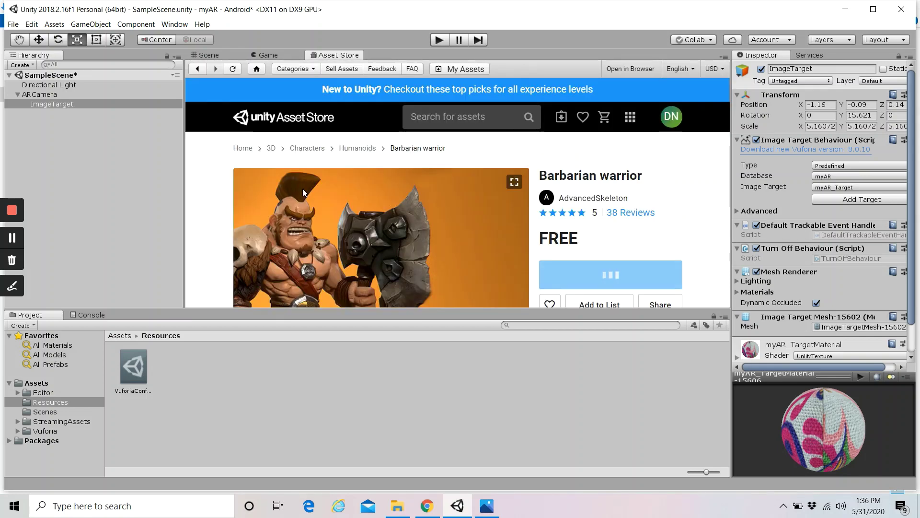
# Examine the Barbarian warrior asset's preview images, license, file size and supported Unity versions
pyautogui.scroll(-2, 326, 199)
pyautogui.scroll(-1, 345, 210)
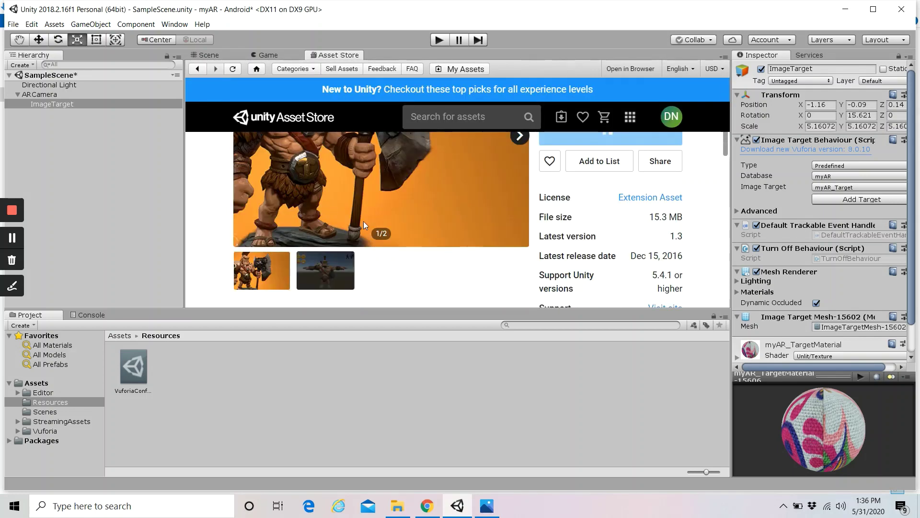
pyautogui.scroll(1, 412, 226)
pyautogui.scroll(2, 433, 248)
pyautogui.scroll(-4, 433, 248)
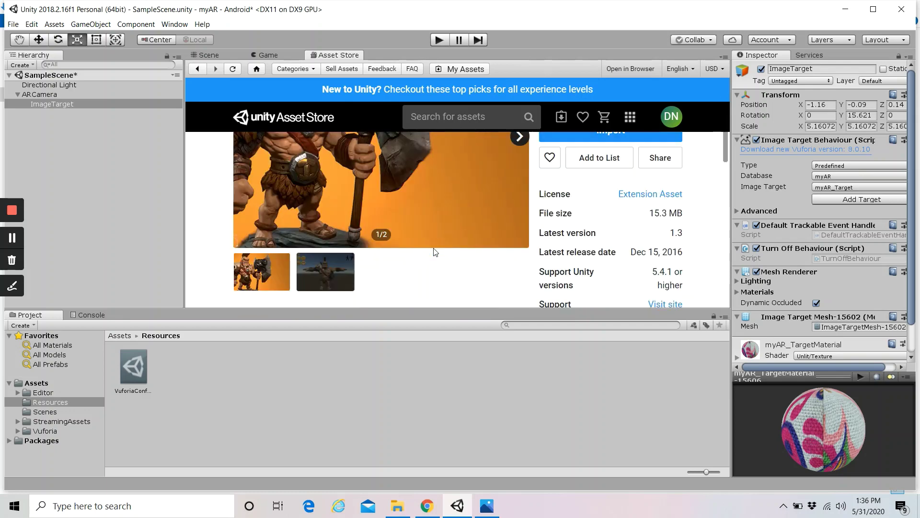
pyautogui.scroll(1, 434, 250)
pyautogui.scroll(2, 434, 250)
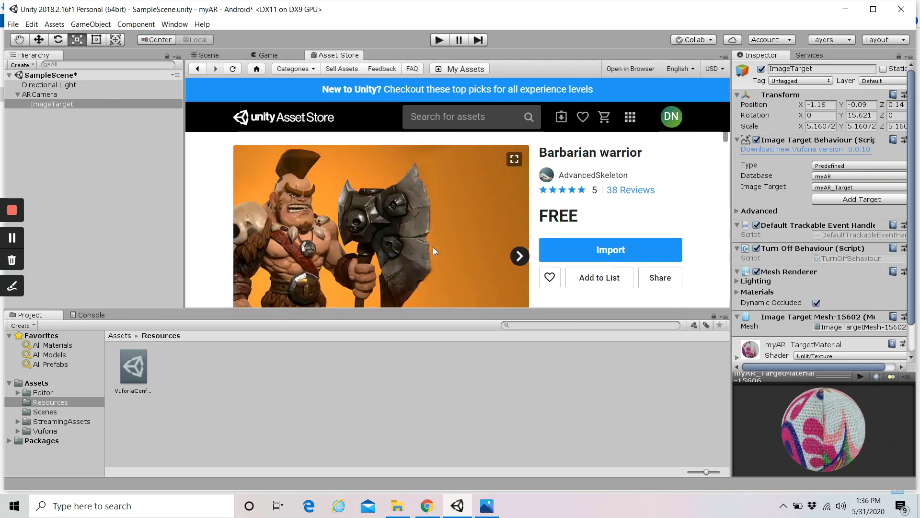
pyautogui.scroll(-1, 434, 250)
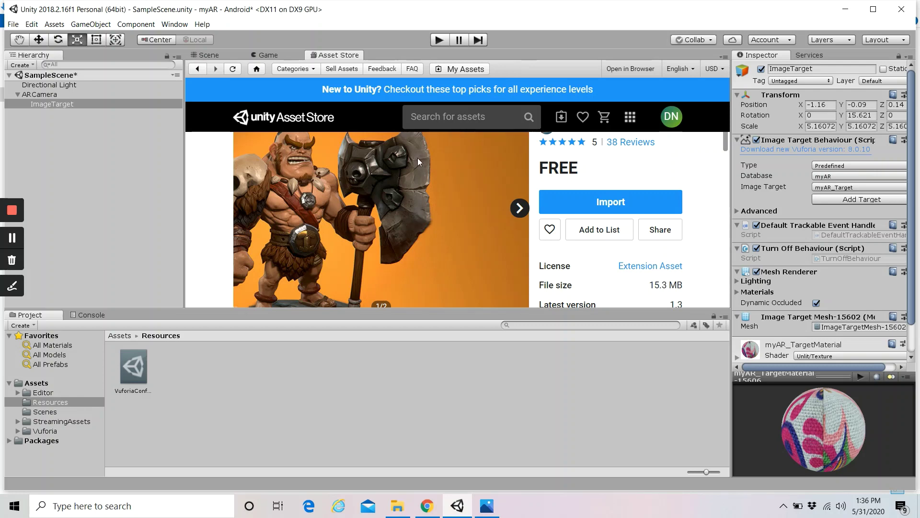
# Import the complete Barbarian warrior package with all its files into the project
pyautogui.click(618, 202)
pyautogui.scroll(-3, 436, 229)
pyautogui.scroll(3, 436, 229)
pyautogui.scroll(1, 537, 232)
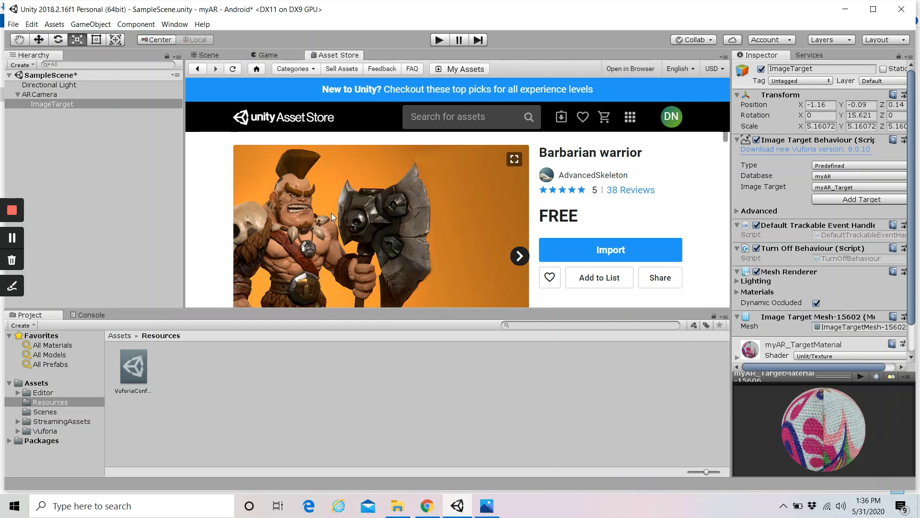
pyautogui.scroll(-1, 479, 224)
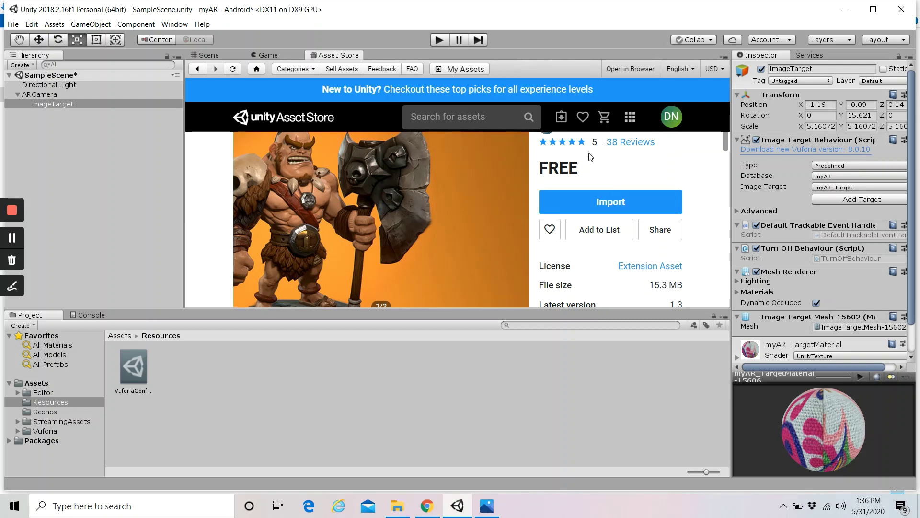
pyautogui.click(616, 202)
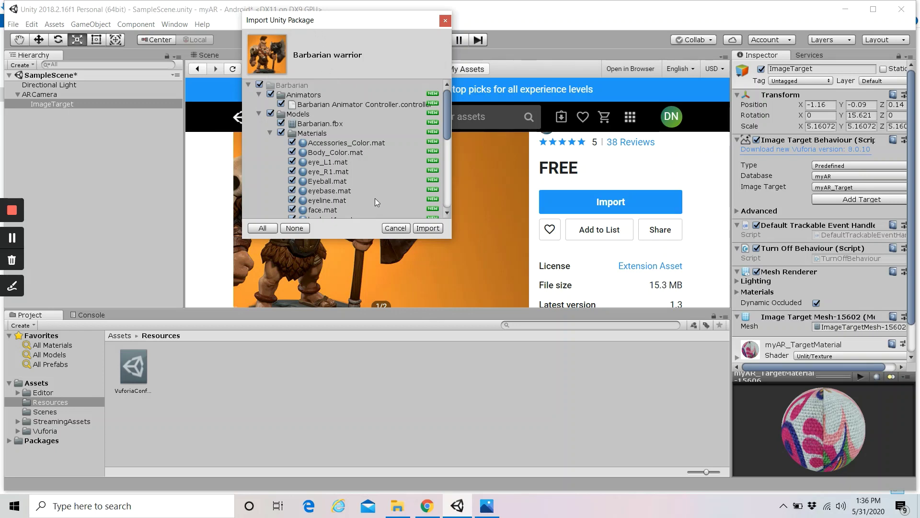
pyautogui.scroll(-1, 375, 197)
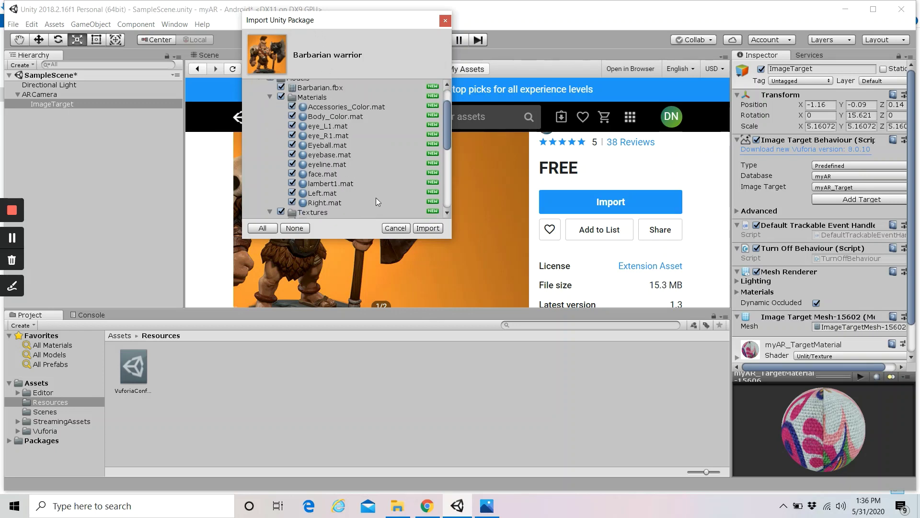
pyautogui.click(435, 228)
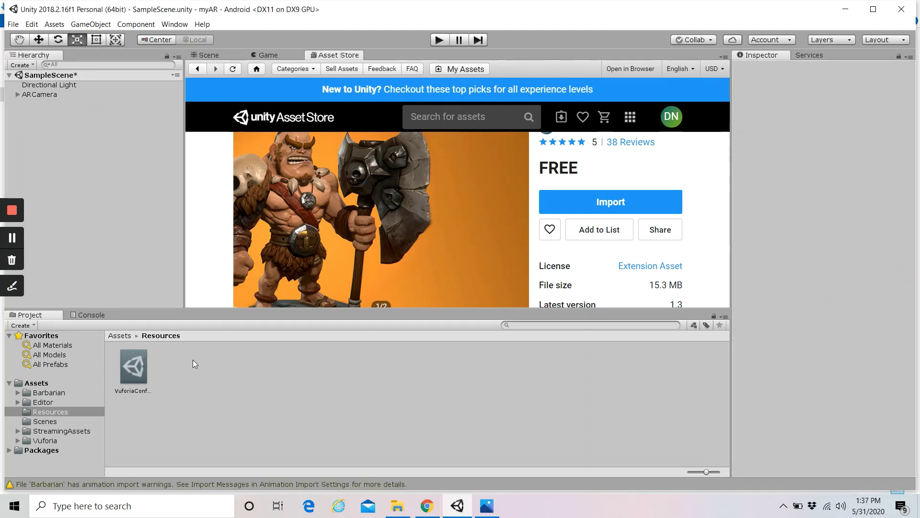
# Add the Barbarian model from the Assets/Barbarian/Models folder to the scene as a child of ImageTarget
pyautogui.click(48, 393)
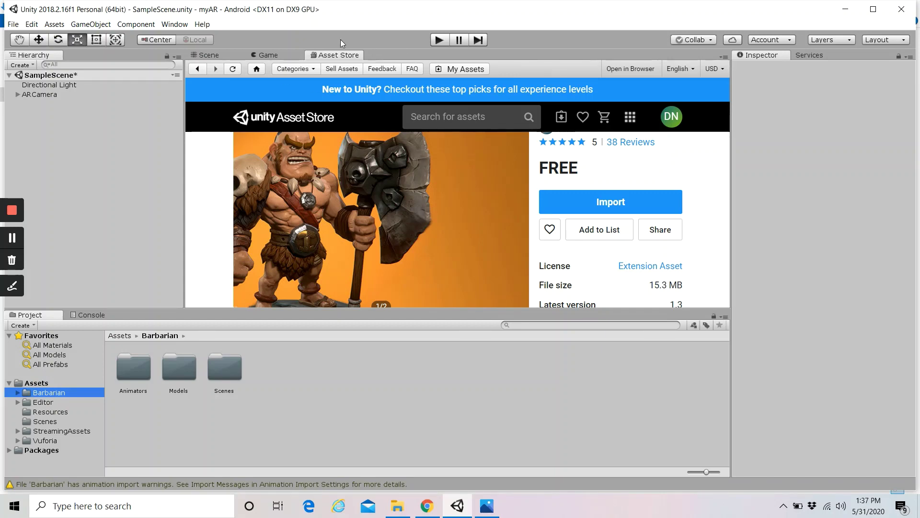
pyautogui.click(207, 56)
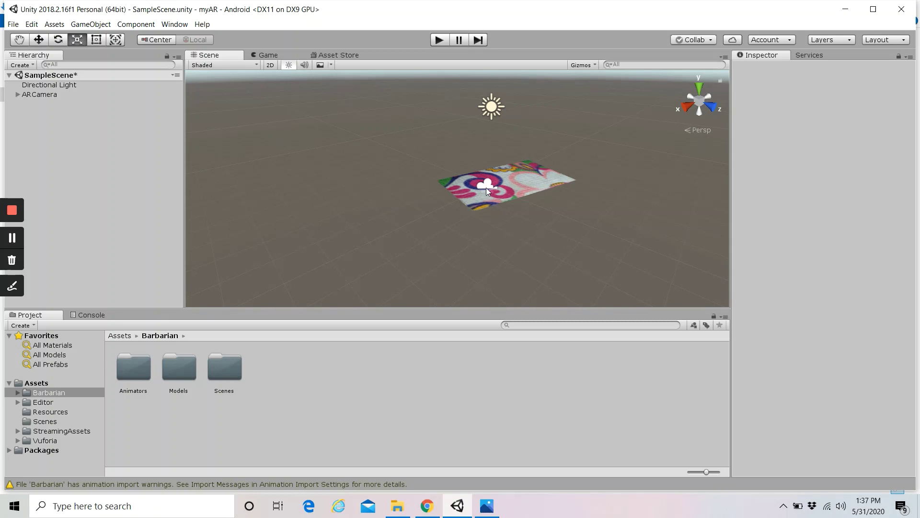
pyautogui.click(12, 97)
pyautogui.click(16, 96)
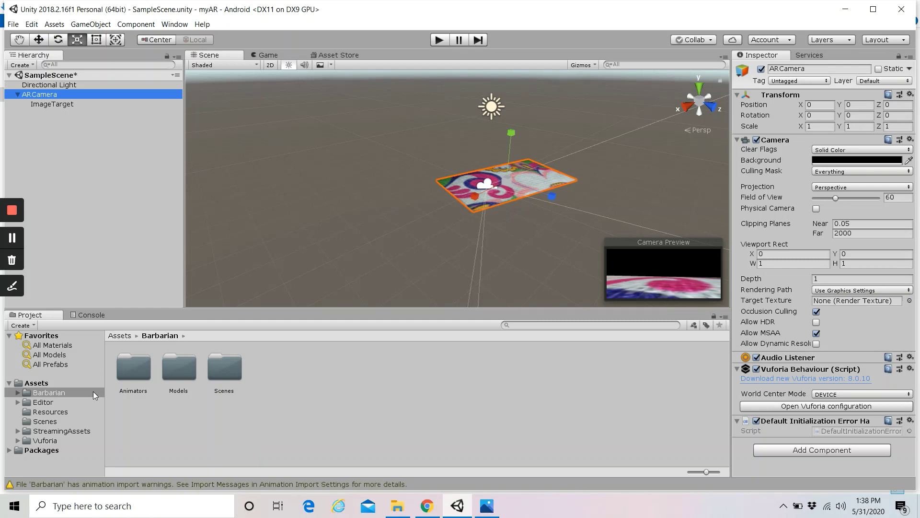
pyautogui.doubleClick(174, 375)
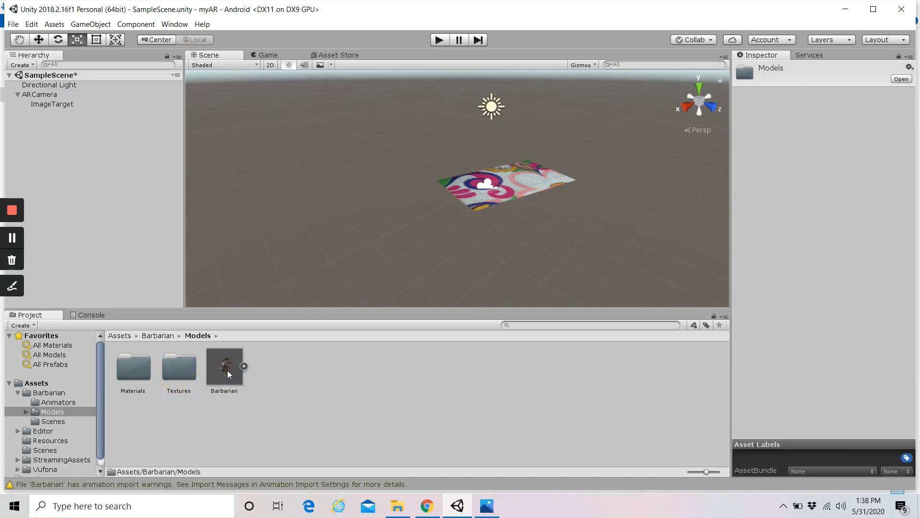
pyautogui.click(227, 370)
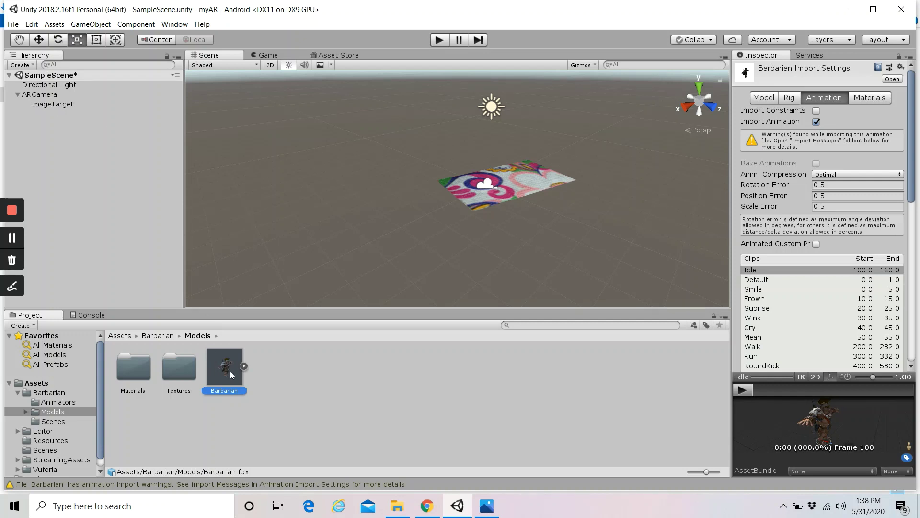
pyautogui.moveTo(226, 372); pyautogui.dragTo(51, 105)
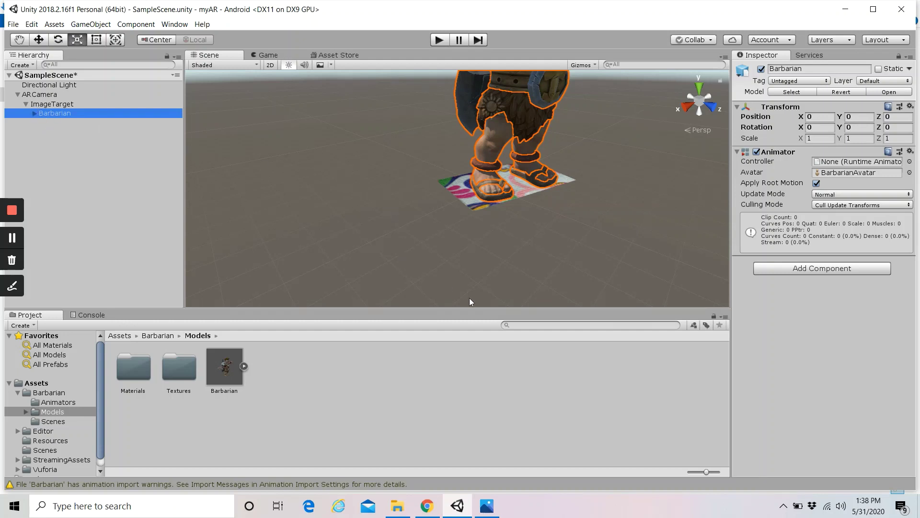
# Scale the Barbarian model down uniformly to about 0.39 on all axes
pyautogui.scroll(-6, 549, 228)
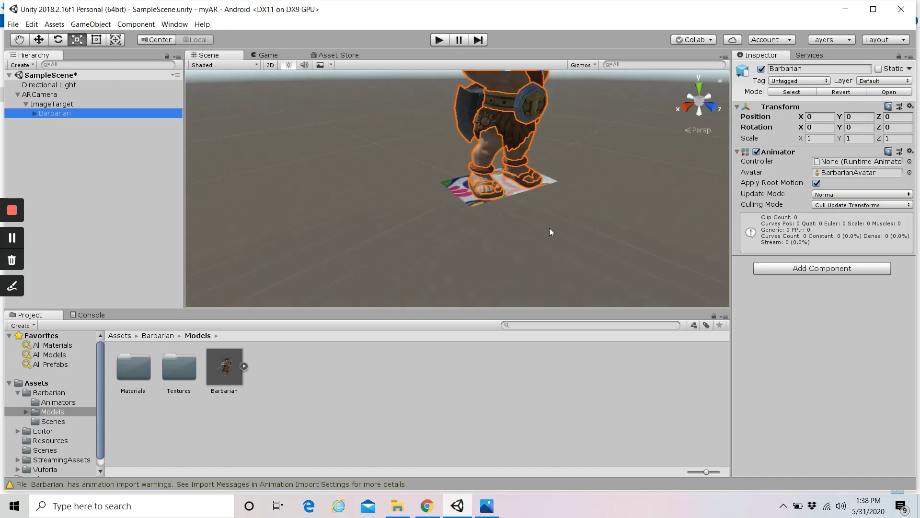
pyautogui.scroll(-4, 549, 232)
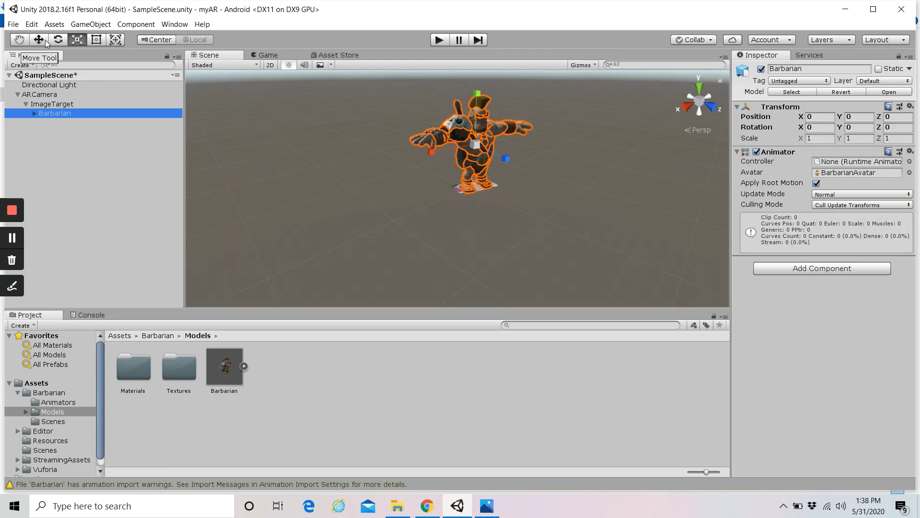
pyautogui.click(78, 39)
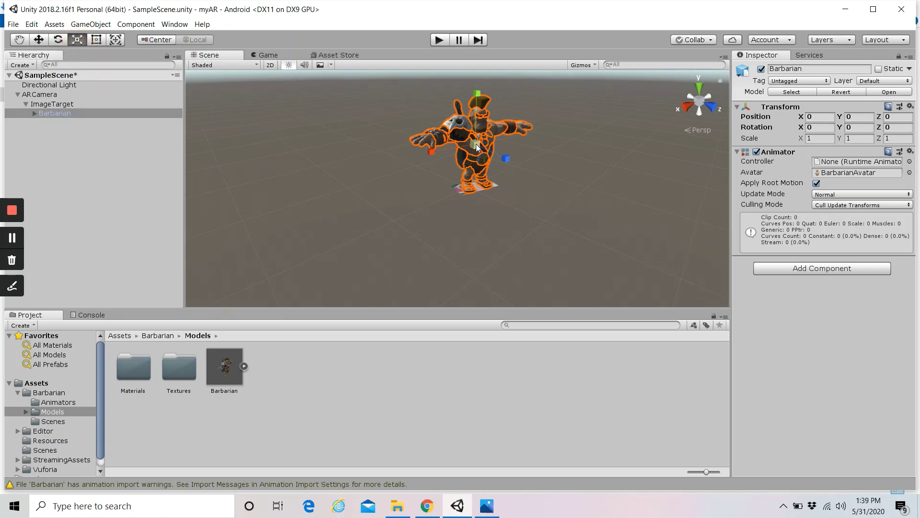
pyautogui.moveTo(476, 144); pyautogui.dragTo(456, 152)
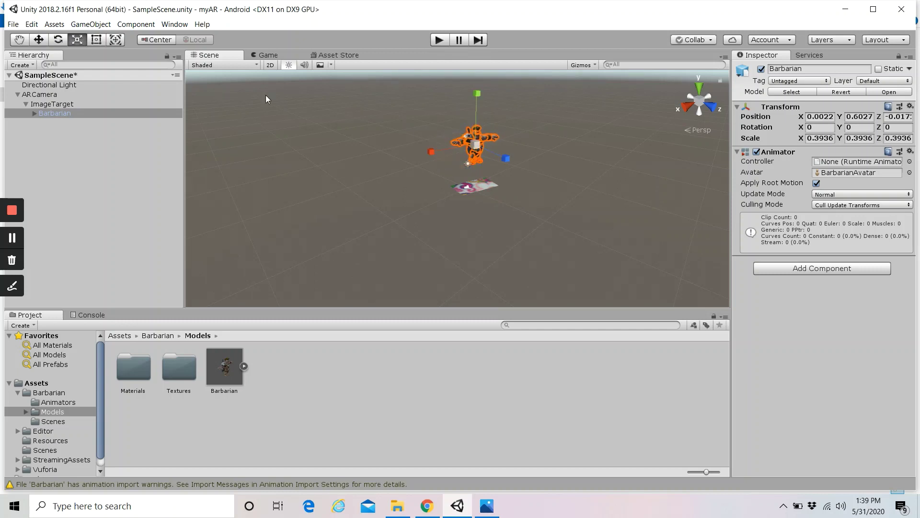
# Move the Barbarian model down along Y to about -0.04 so it stands on the image target, and deselect it
pyautogui.click(38, 40)
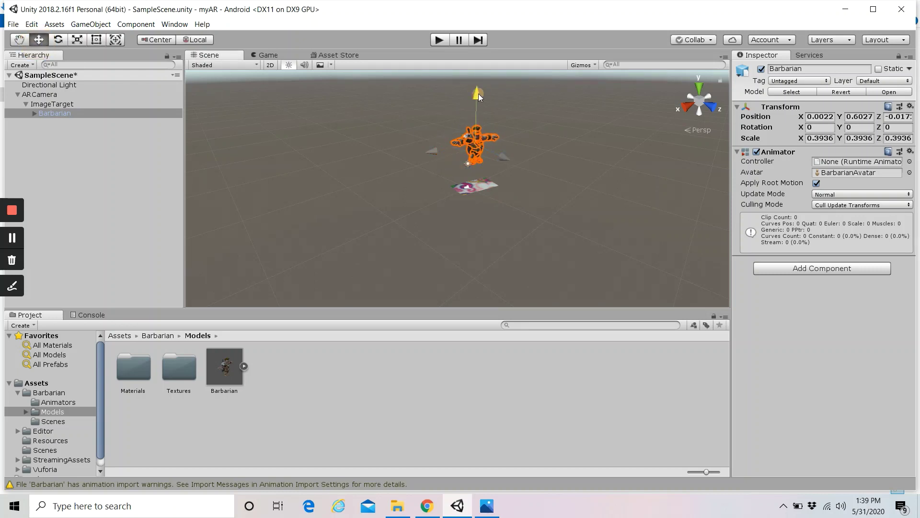
pyautogui.moveTo(479, 93); pyautogui.dragTo(479, 130)
pyautogui.scroll(5, 491, 218)
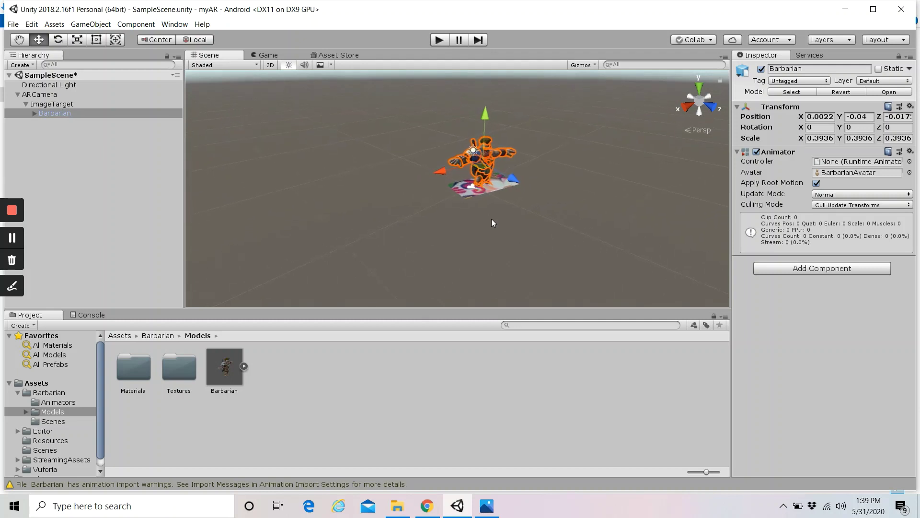
pyautogui.scroll(3, 491, 218)
pyautogui.click(551, 230)
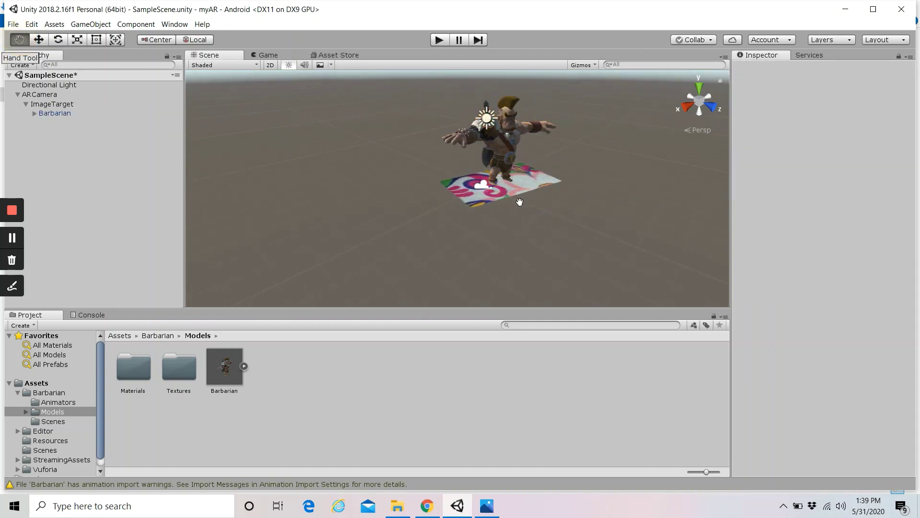
# View the Barbarian on the image target from the front and start Play mode to test the scene
pyautogui.keyDown('alt'); pyautogui.moveTo(518, 201); pyautogui.dragTo(621, 225); pyautogui.keyUp('alt')
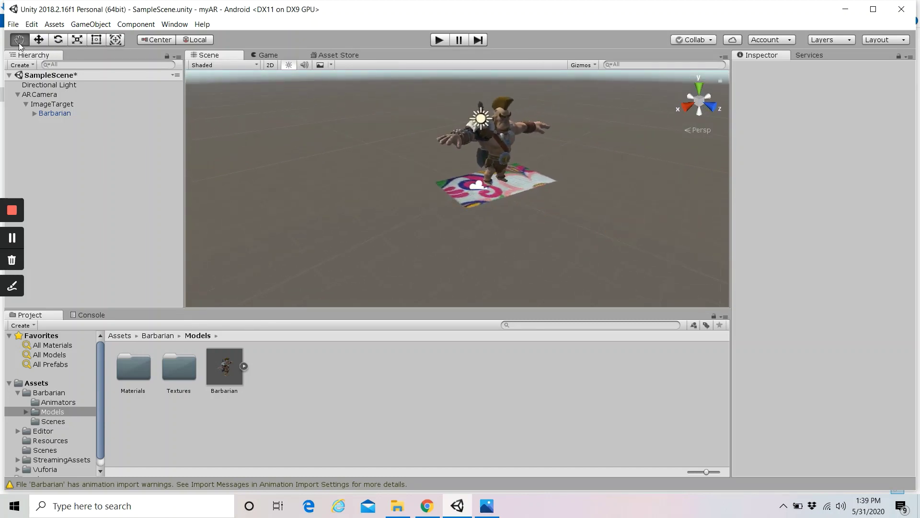
pyautogui.keyDown('alt'); pyautogui.moveTo(520, 246); pyautogui.dragTo(366, 193); pyautogui.keyUp('alt')
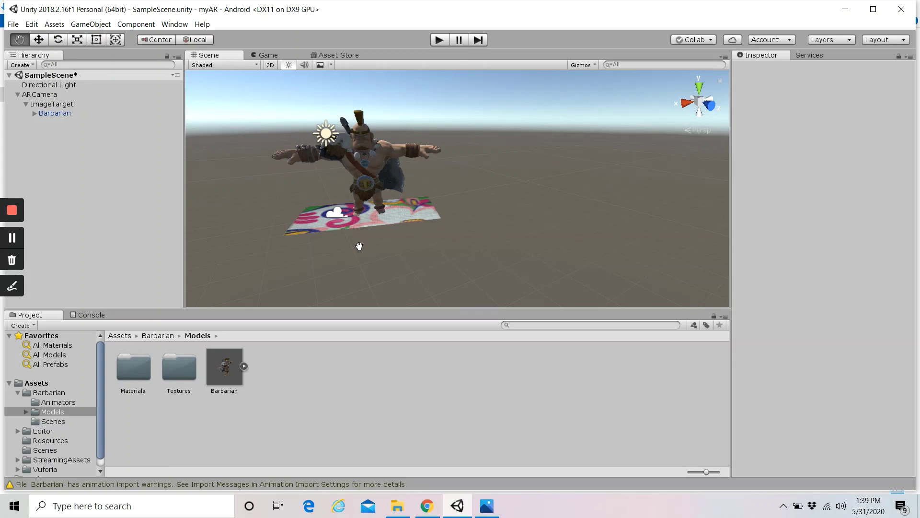
pyautogui.click(439, 40)
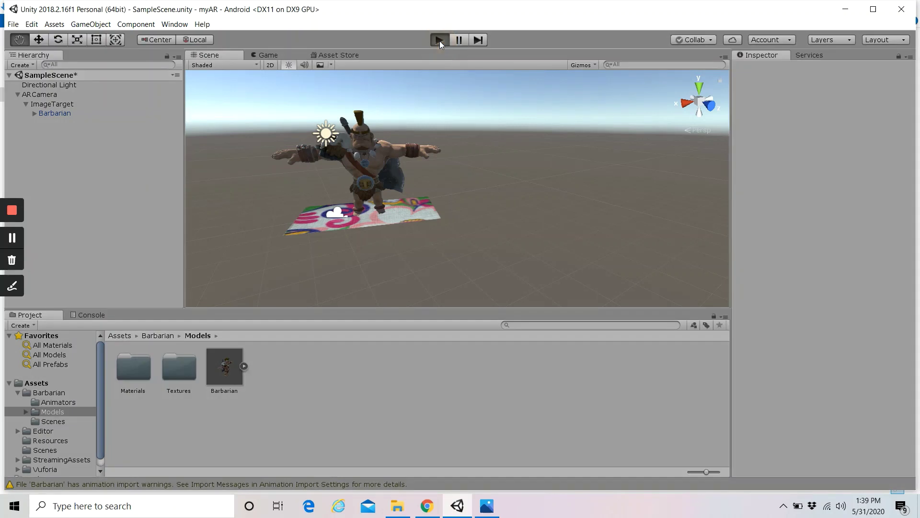